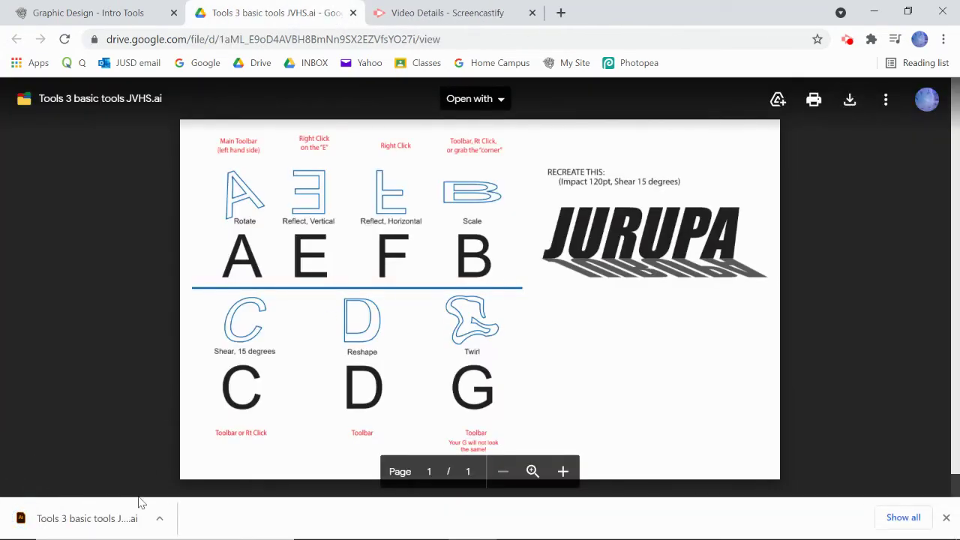
# Open the downloaded 'Tools 3 basic tools JVHS.ai' worksheet in Illustrator
pyautogui.click(71, 518)
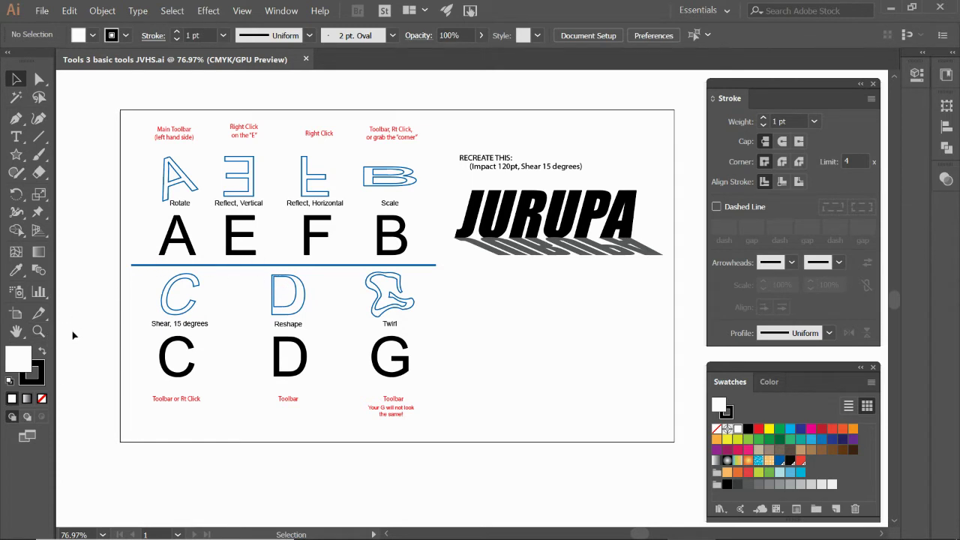
# Zoom in on the top row of letters and select the solid black A
pyautogui.press('z')
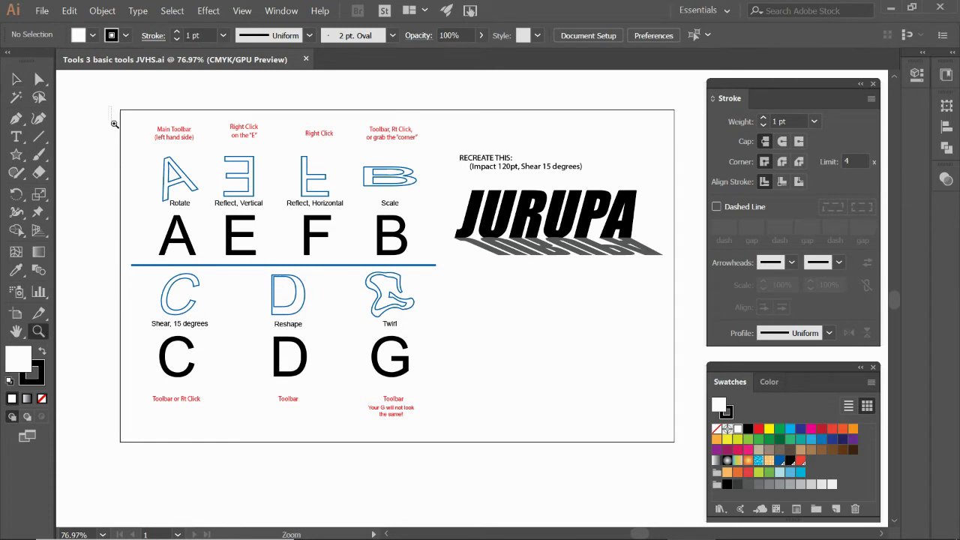
pyautogui.moveTo(120, 130); pyautogui.dragTo(407, 292)
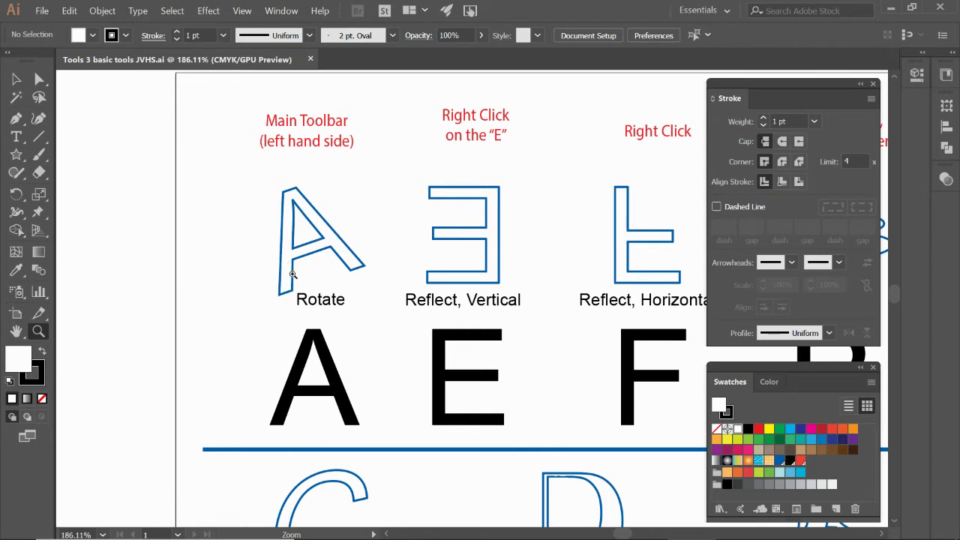
pyautogui.press('v')
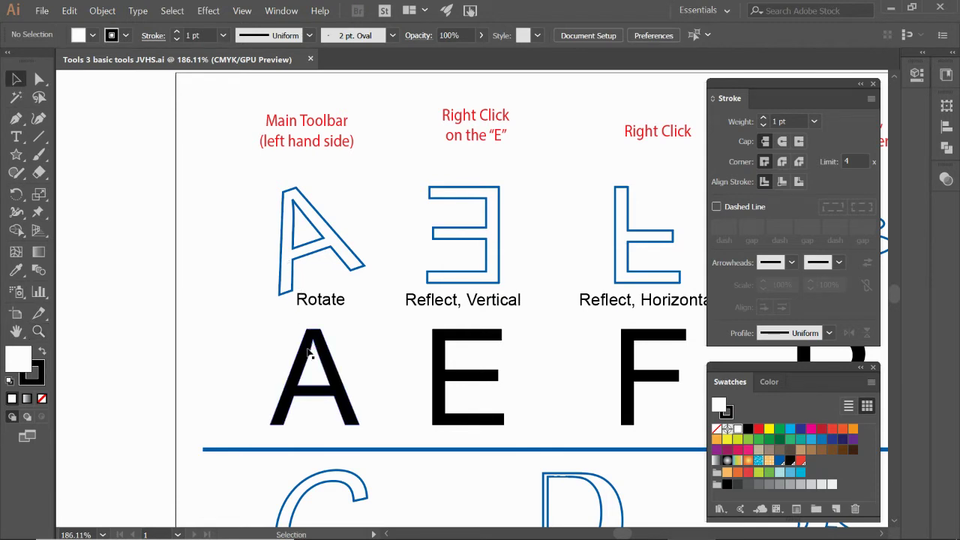
pyautogui.click(309, 352)
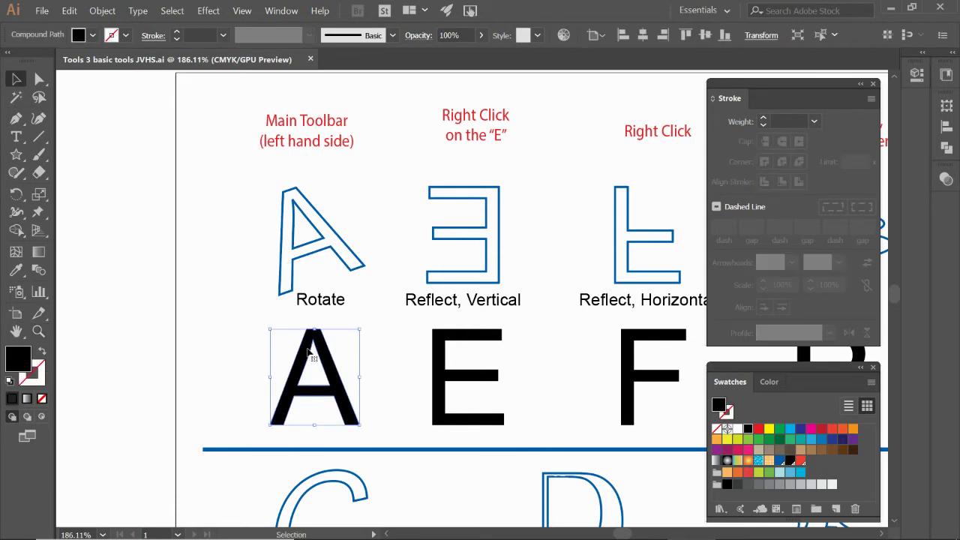
# Rotate the A with the Rotate tool to tilt like its outlined example, undoing an extra turn
pyautogui.click(17, 196)
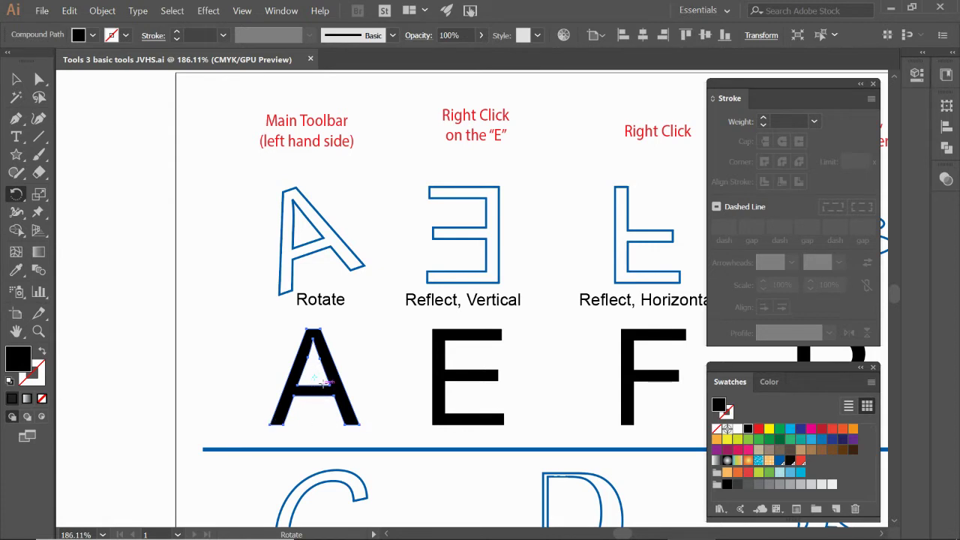
pyautogui.moveTo(304, 354); pyautogui.dragTo(244, 351)
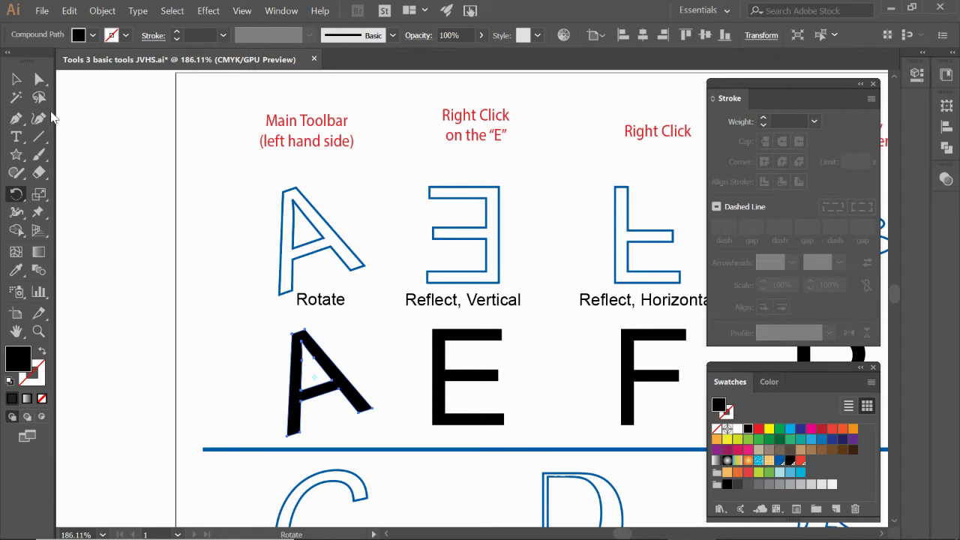
pyautogui.click(15, 79)
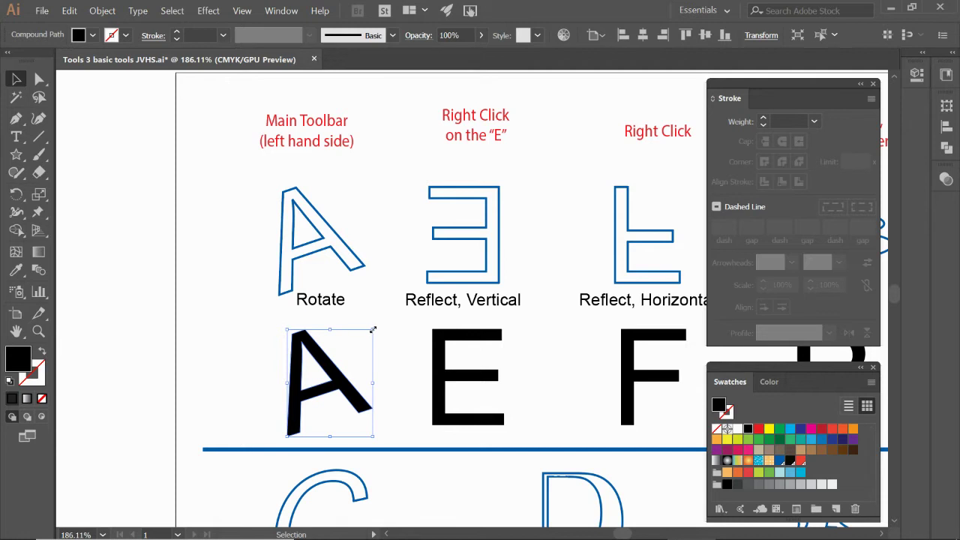
pyautogui.moveTo(373, 326); pyautogui.dragTo(387, 355)
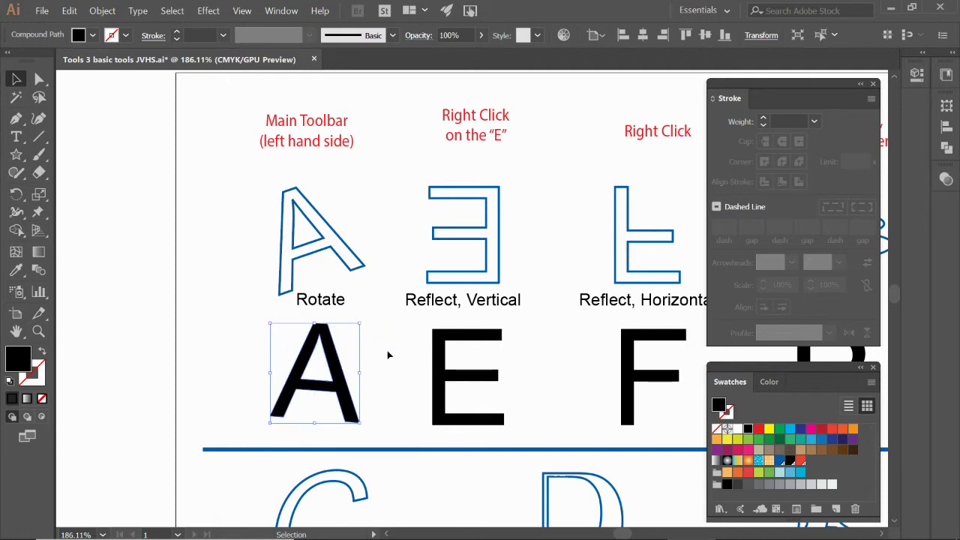
pyautogui.hotkey('ctrl', 'z')
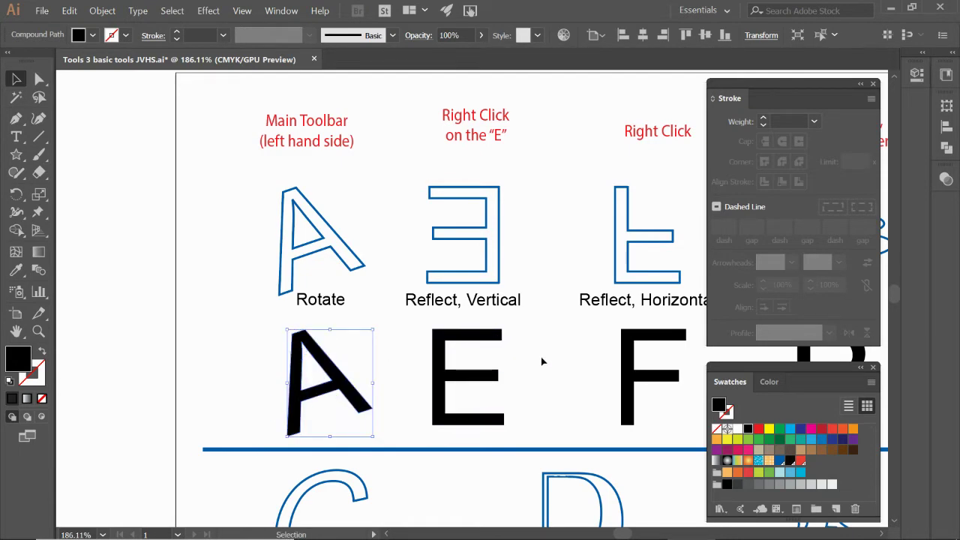
pyautogui.moveTo(542, 362); pyautogui.dragTo(461, 356)
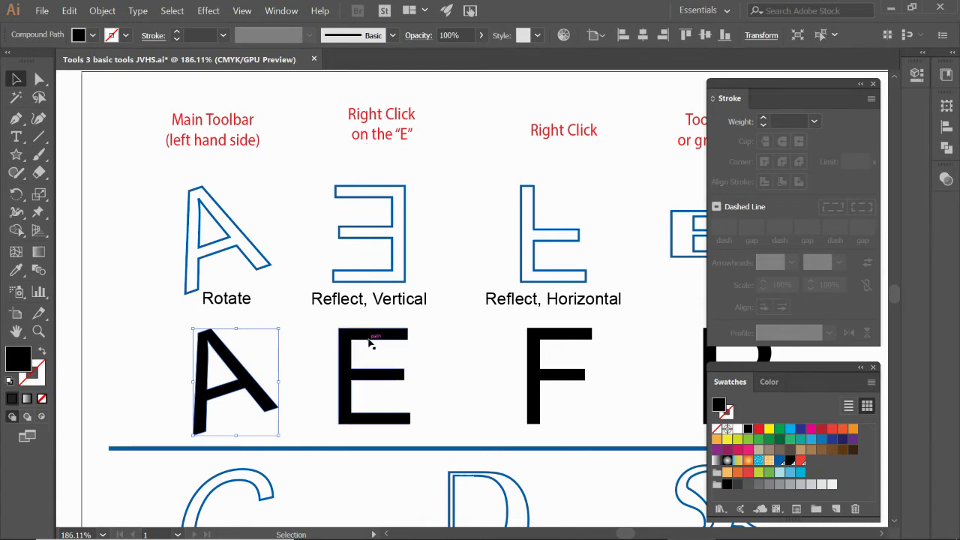
# Reflect the solid black E across the Vertical axis using Transform > Reflect with Preview on
pyautogui.click(369, 343)
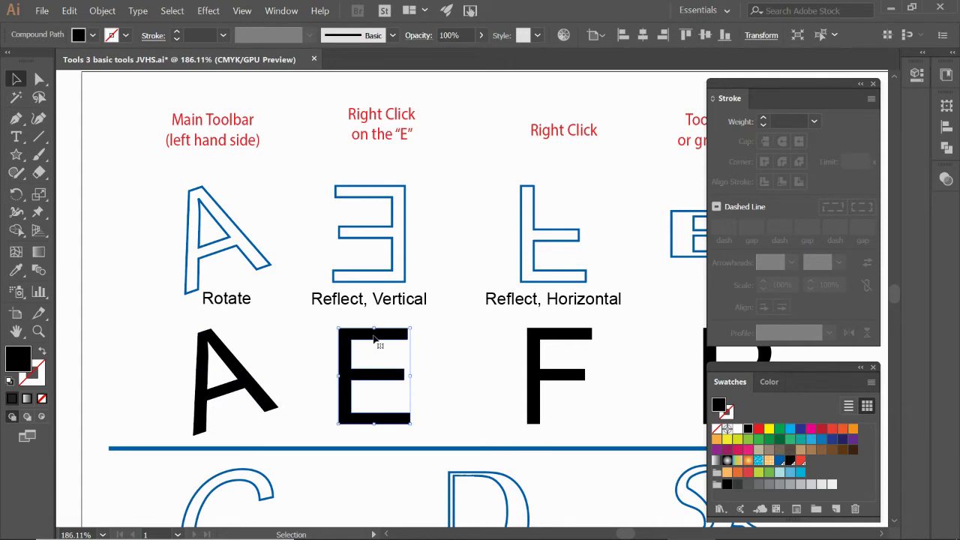
pyautogui.rightClick(374, 339)
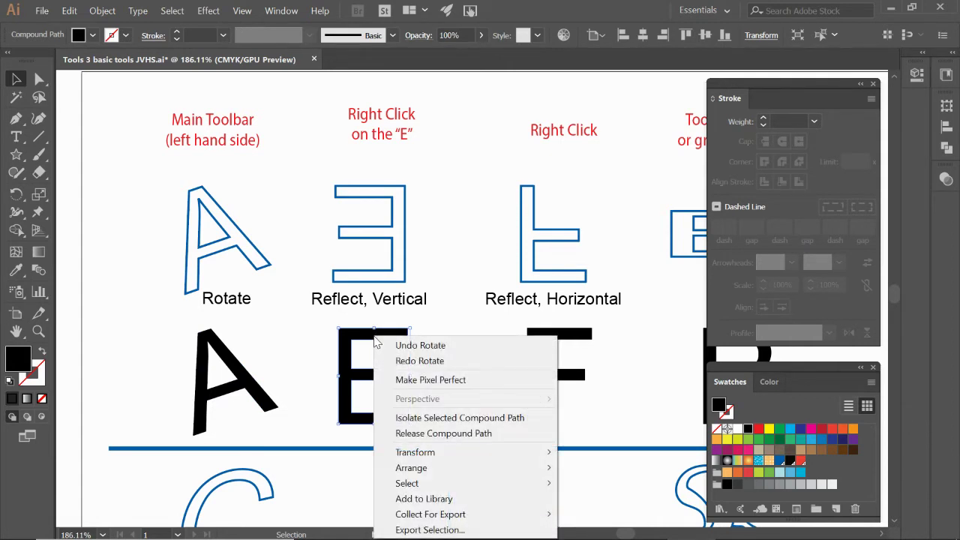
pyautogui.moveTo(431, 456)
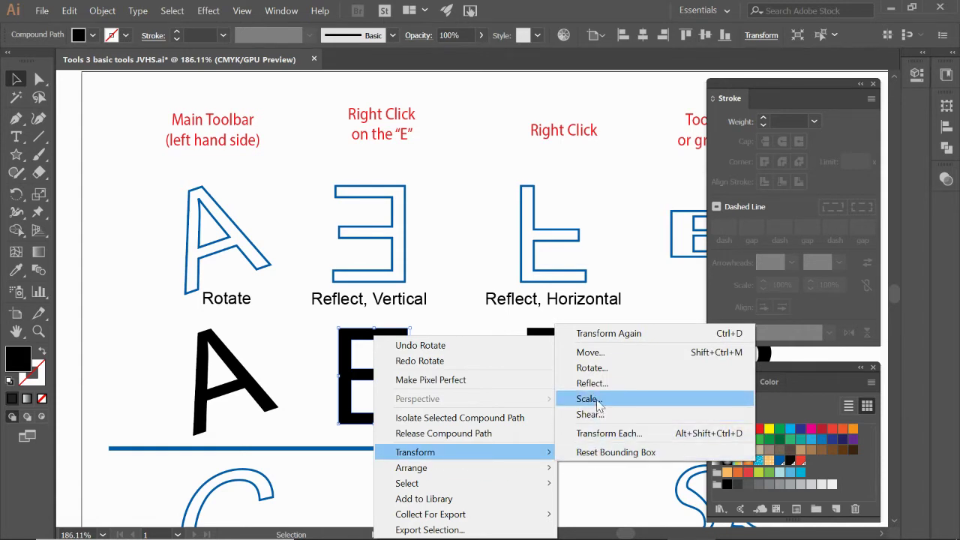
pyautogui.click(596, 383)
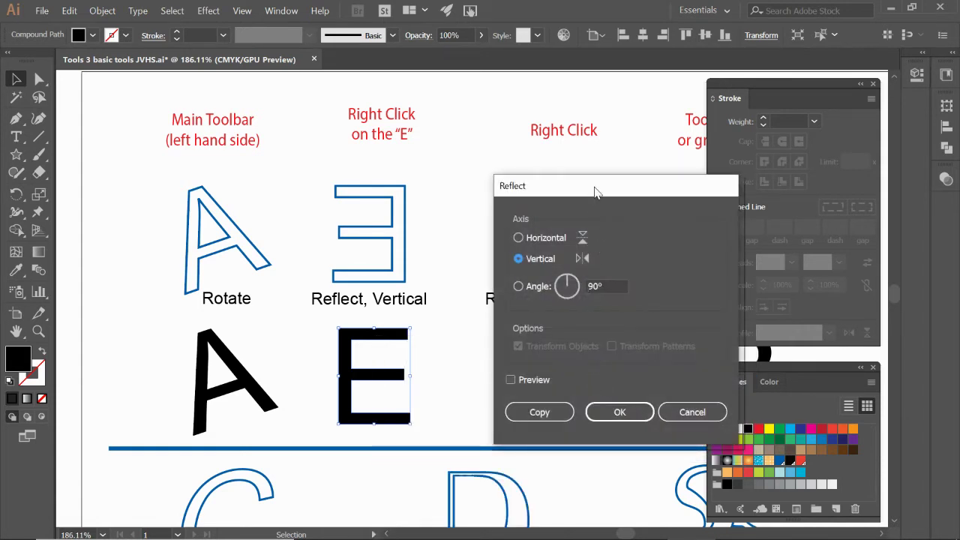
pyautogui.moveTo(595, 187); pyautogui.dragTo(541, 157)
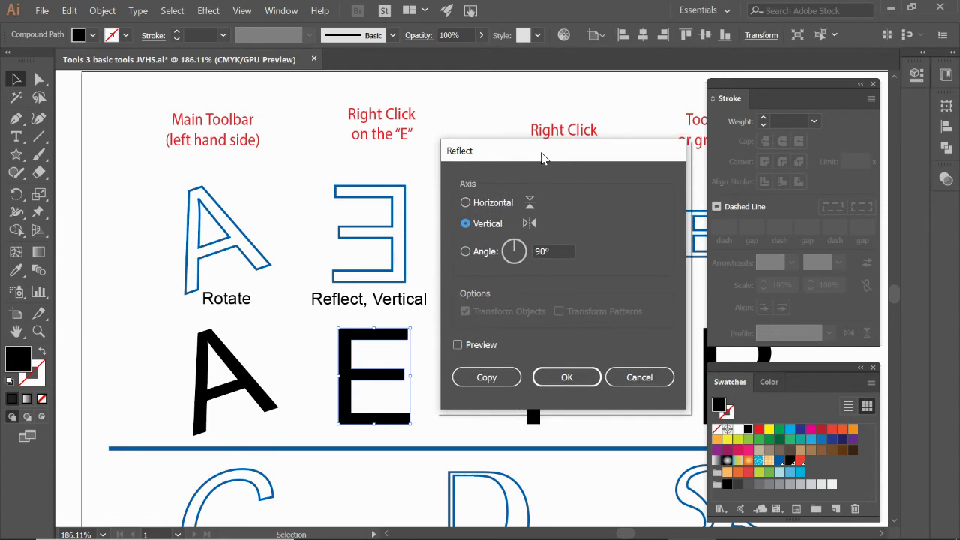
pyautogui.click(458, 345)
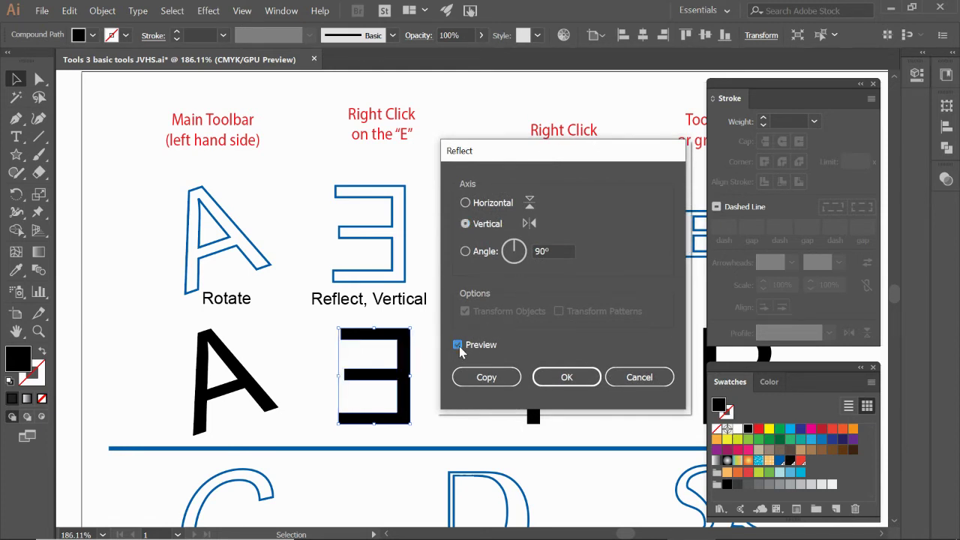
pyautogui.click(465, 203)
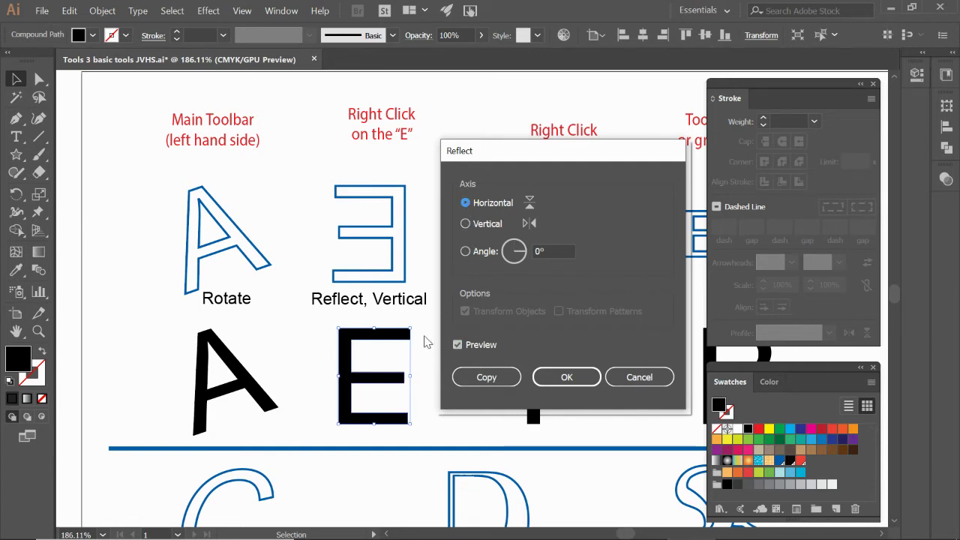
pyautogui.click(465, 223)
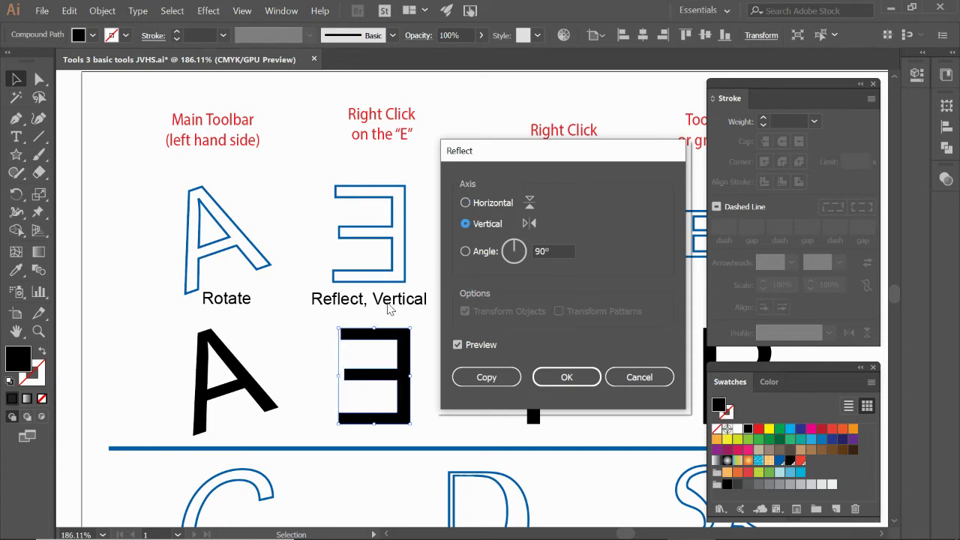
pyautogui.click(566, 377)
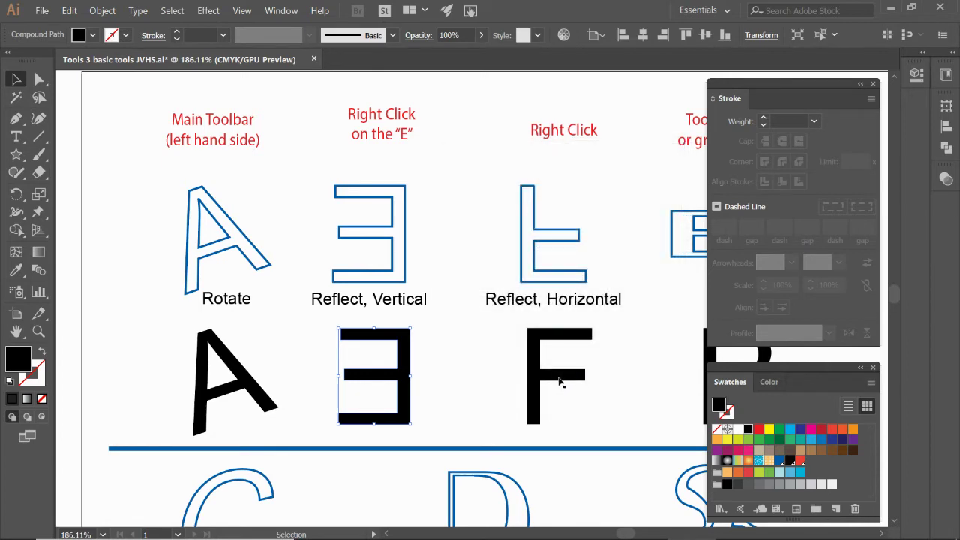
pyautogui.moveTo(613, 387); pyautogui.dragTo(464, 386)
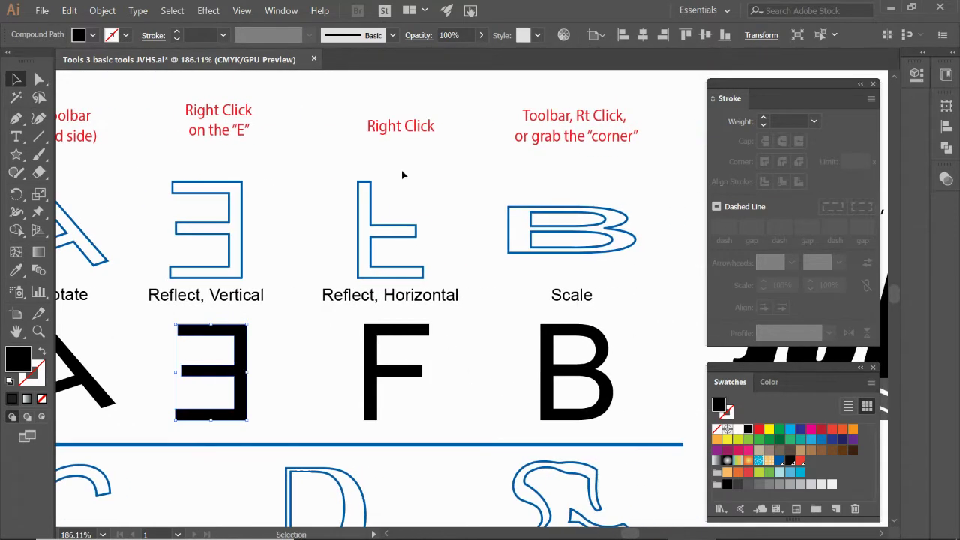
# Flip the black F across the Horizontal axis with Reflect, then select the black B
pyautogui.click(395, 330)
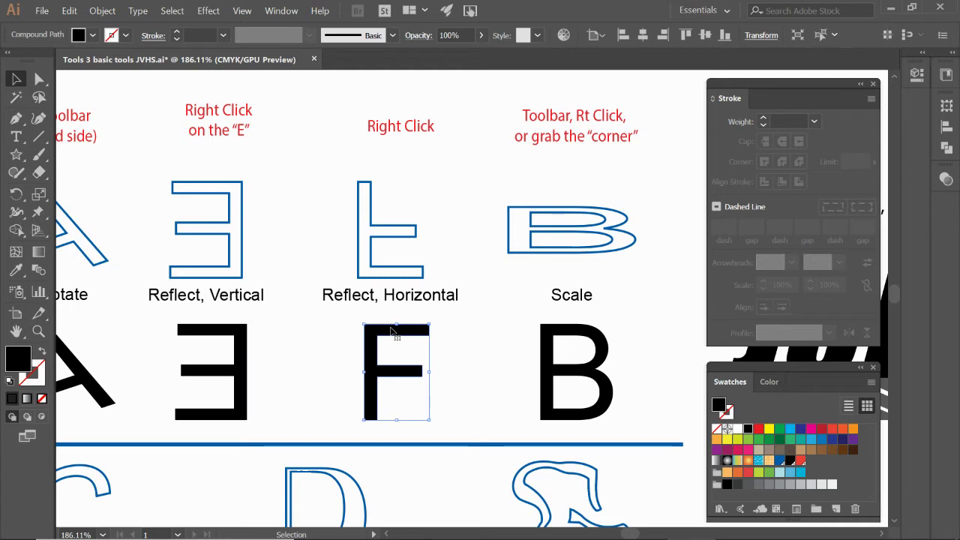
pyautogui.rightClick(392, 331)
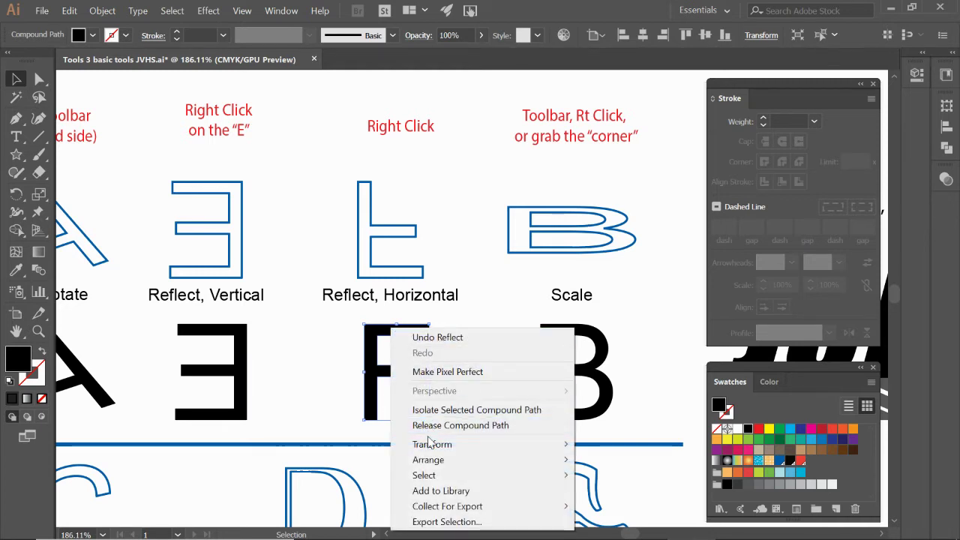
pyautogui.moveTo(429, 444)
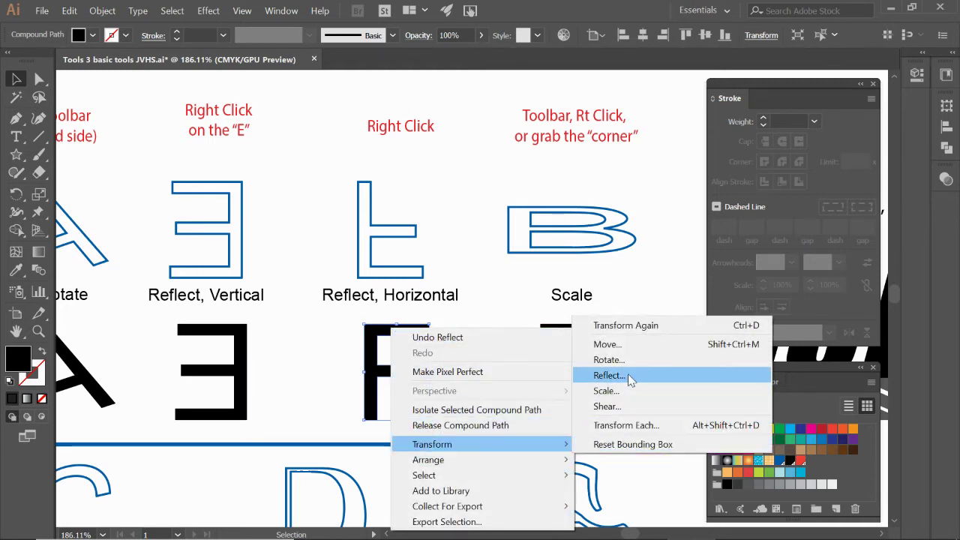
pyautogui.click(629, 377)
pyautogui.moveTo(529, 159); pyautogui.dragTo(553, 157)
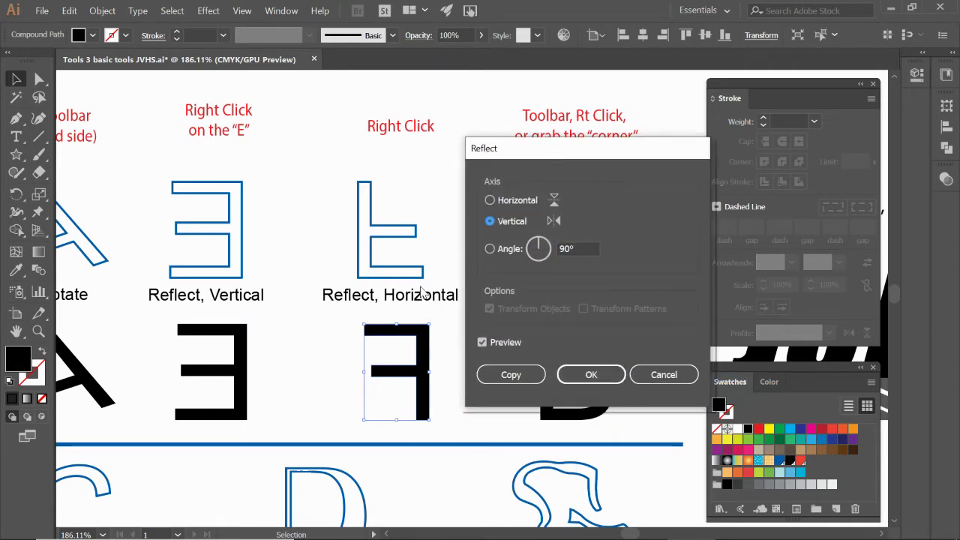
pyautogui.click(490, 201)
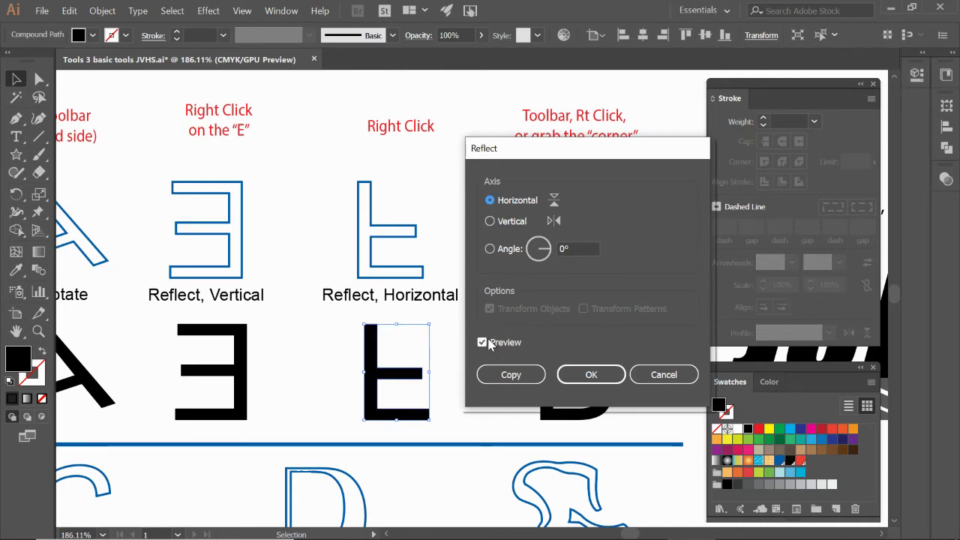
pyautogui.click(609, 373)
pyautogui.moveTo(611, 307); pyautogui.dragTo(470, 304)
pyautogui.click(443, 339)
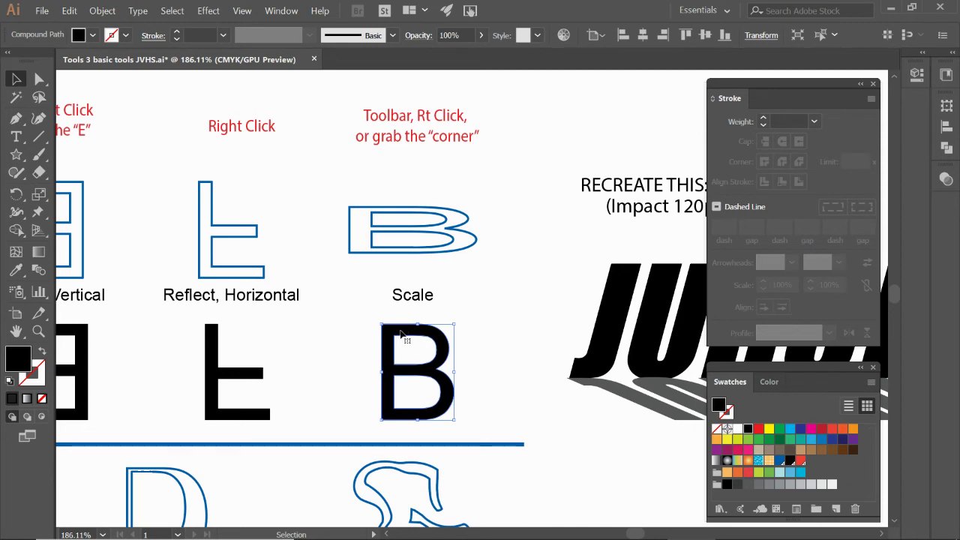
# Nudge the B left and scale it wide and short like its outlined example
pyautogui.moveTo(404, 335); pyautogui.dragTo(378, 335)
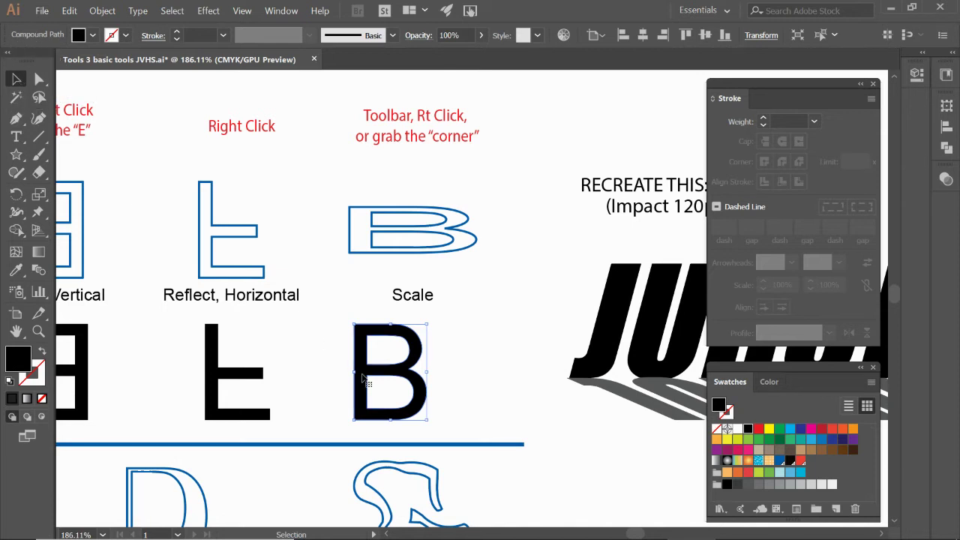
pyautogui.moveTo(427, 421); pyautogui.dragTo(457, 373)
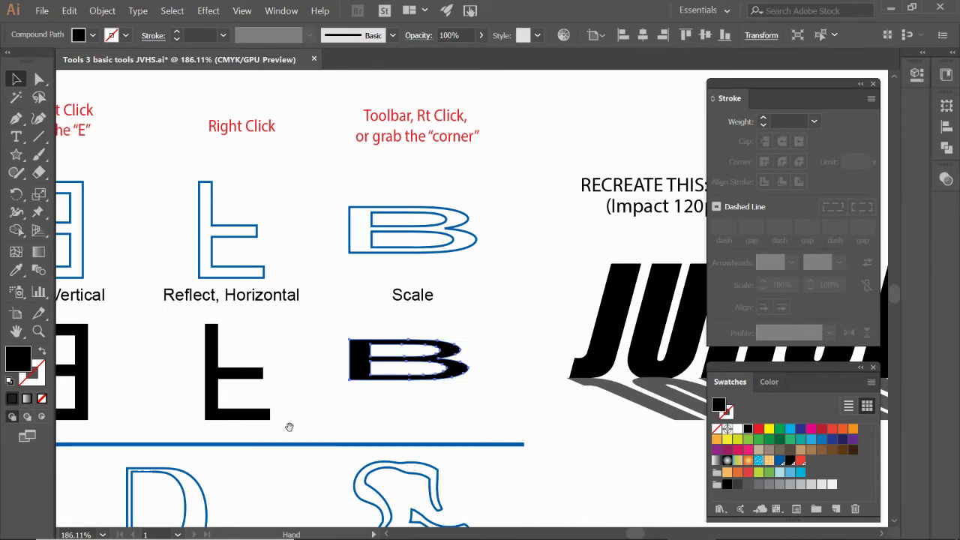
pyautogui.moveTo(247, 459); pyautogui.dragTo(506, 322)
pyautogui.moveTo(342, 445); pyautogui.dragTo(430, 299)
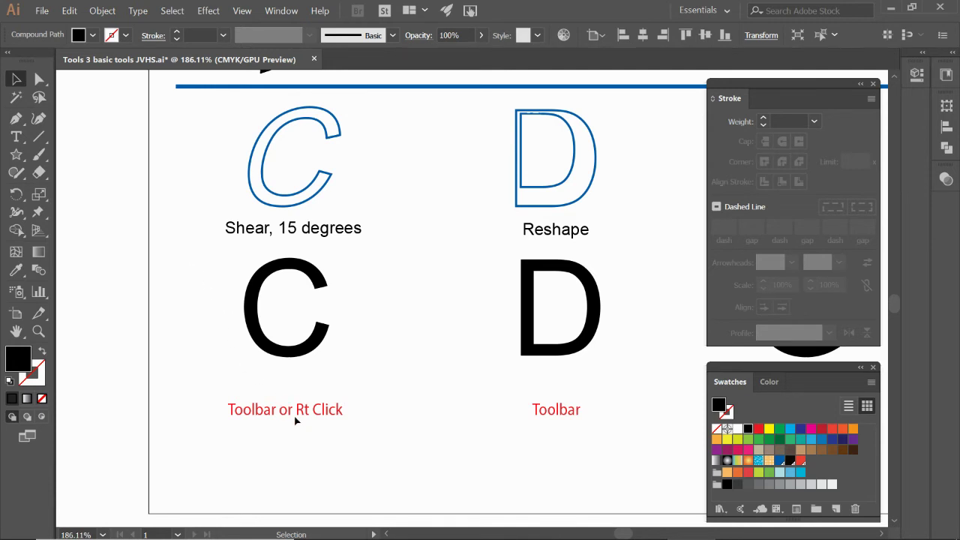
# Select the black C and open, then cancel, the Scale dialog without changes
pyautogui.click(290, 358)
pyautogui.rightClick(291, 359)
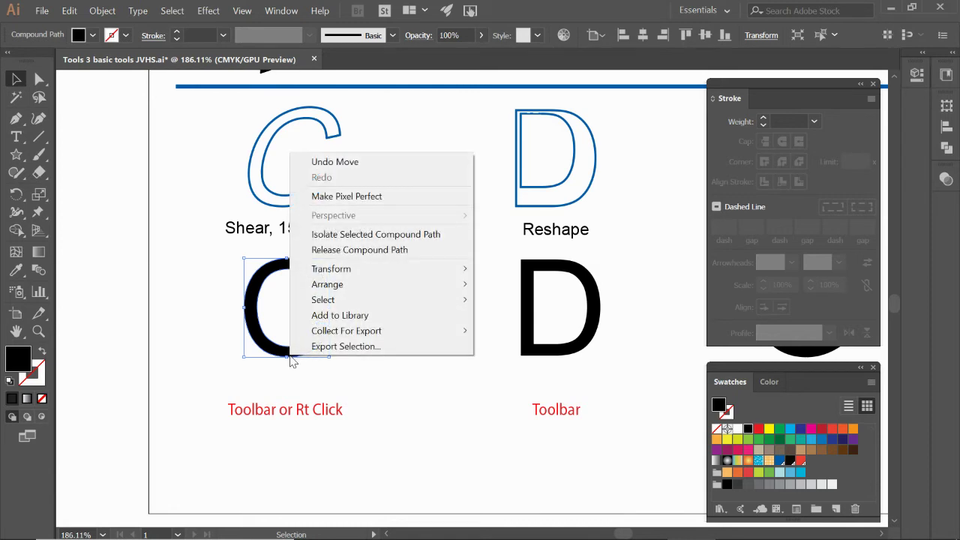
pyautogui.moveTo(355, 274)
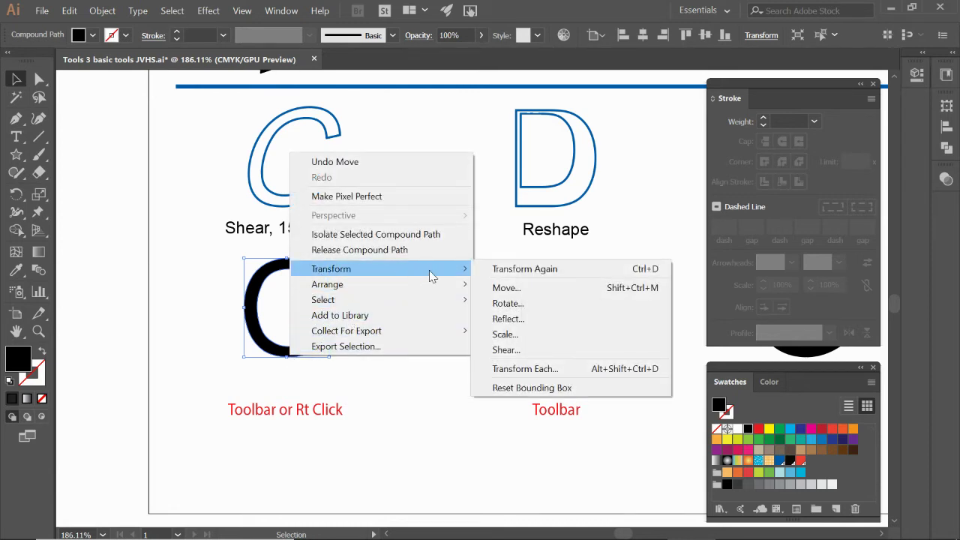
pyautogui.click(505, 334)
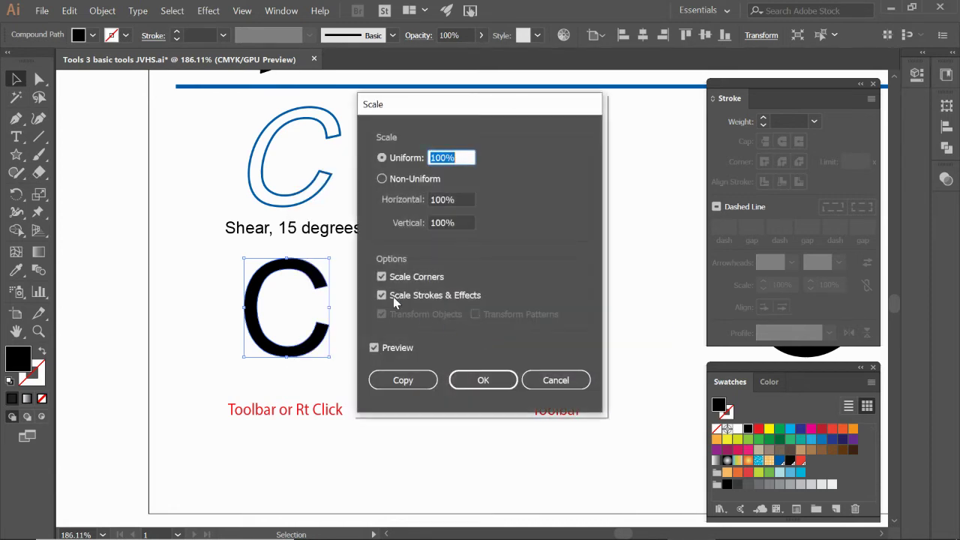
pyautogui.moveTo(413, 116); pyautogui.dragTo(481, 117)
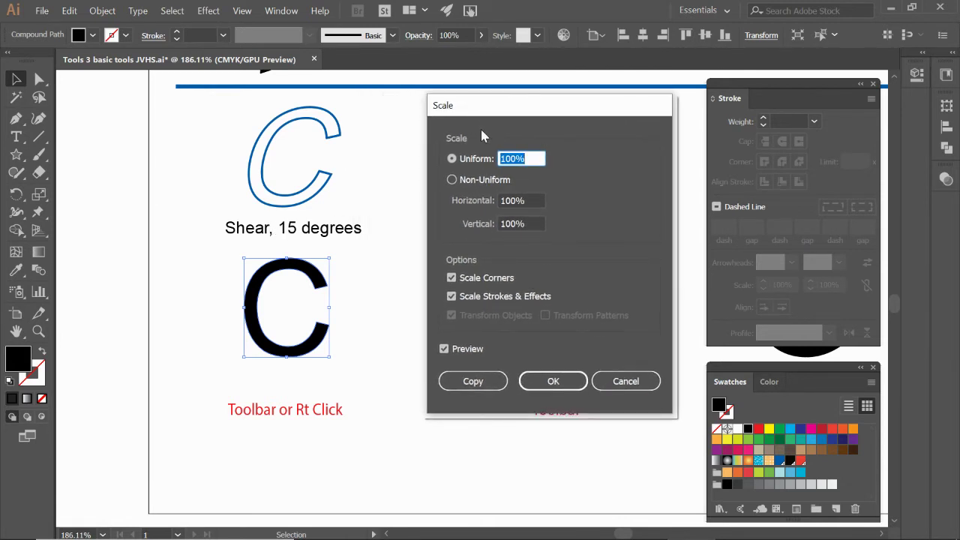
pyautogui.click(625, 381)
# Shear the C 15° on the Horizontal axis, after briefly previewing a 60° angle
pyautogui.rightClick(316, 336)
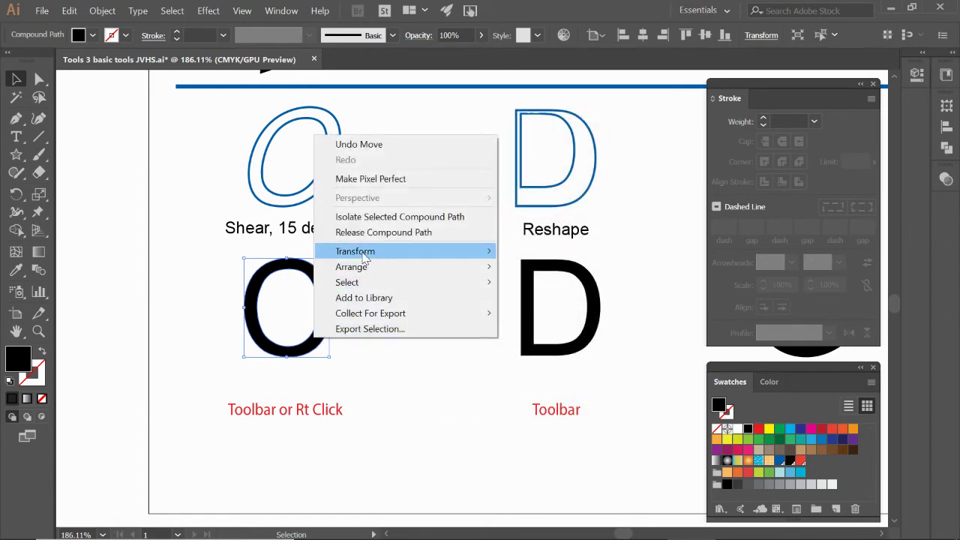
pyautogui.moveTo(365, 255)
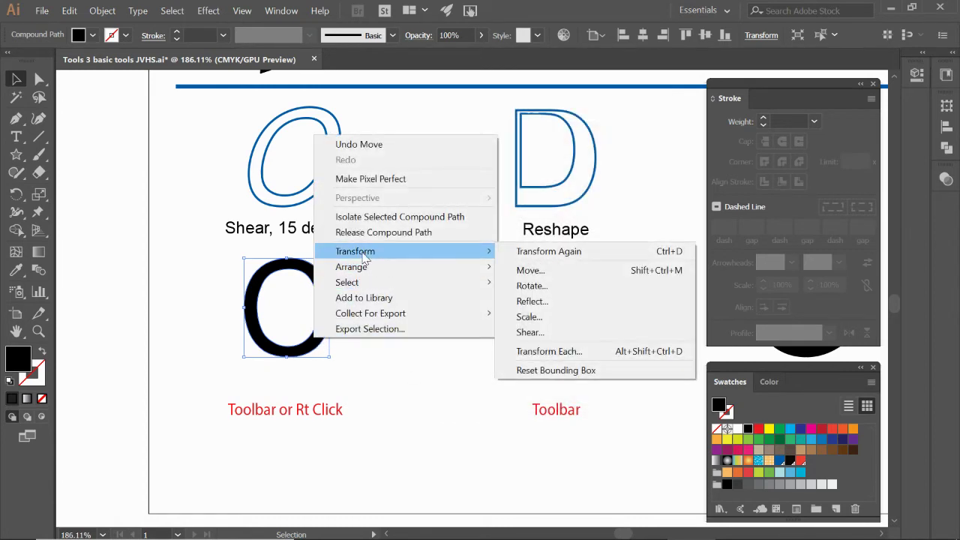
pyautogui.click(550, 333)
pyautogui.moveTo(562, 154); pyautogui.dragTo(497, 159)
pyautogui.write('15')
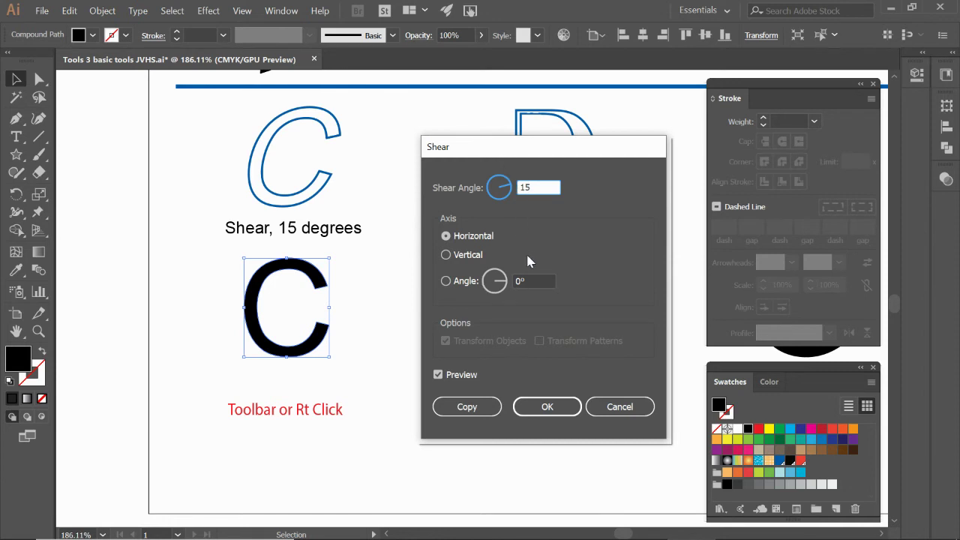
pyautogui.click(529, 280)
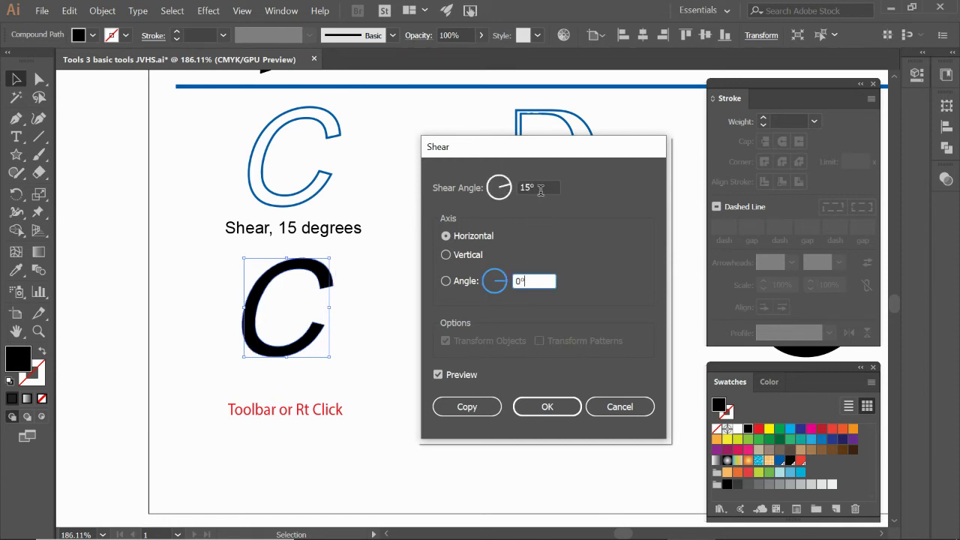
pyautogui.moveTo(540, 187); pyautogui.dragTo(520, 186)
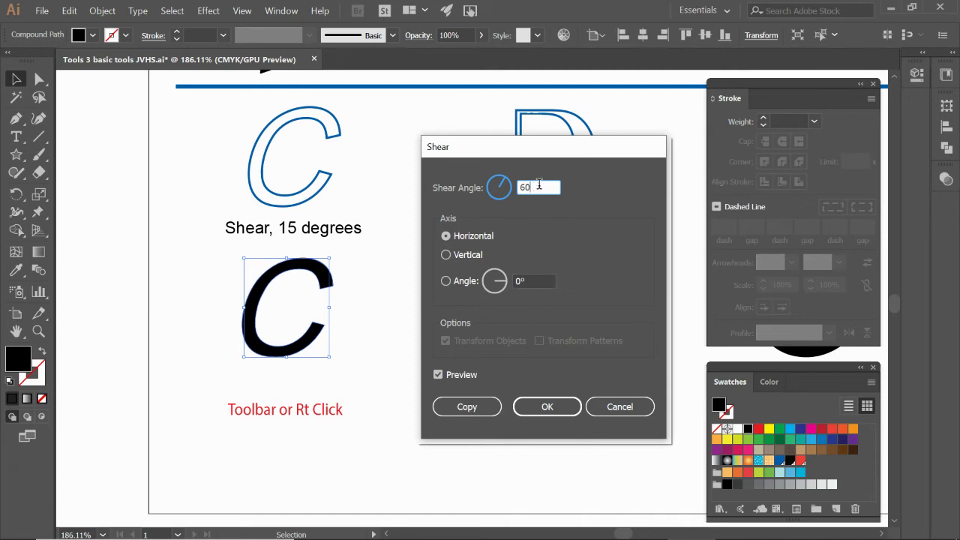
pyautogui.click(533, 280)
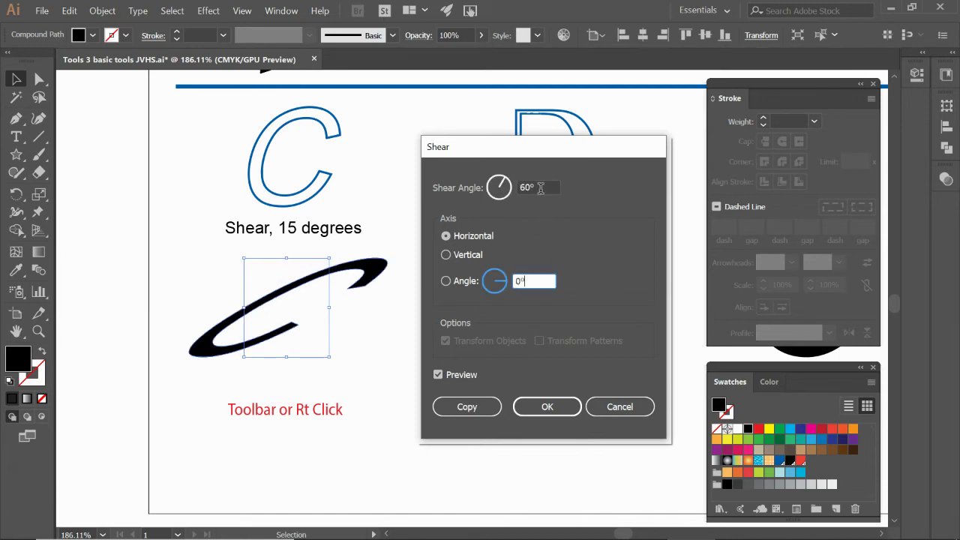
pyautogui.moveTo(540, 188); pyautogui.dragTo(518, 188)
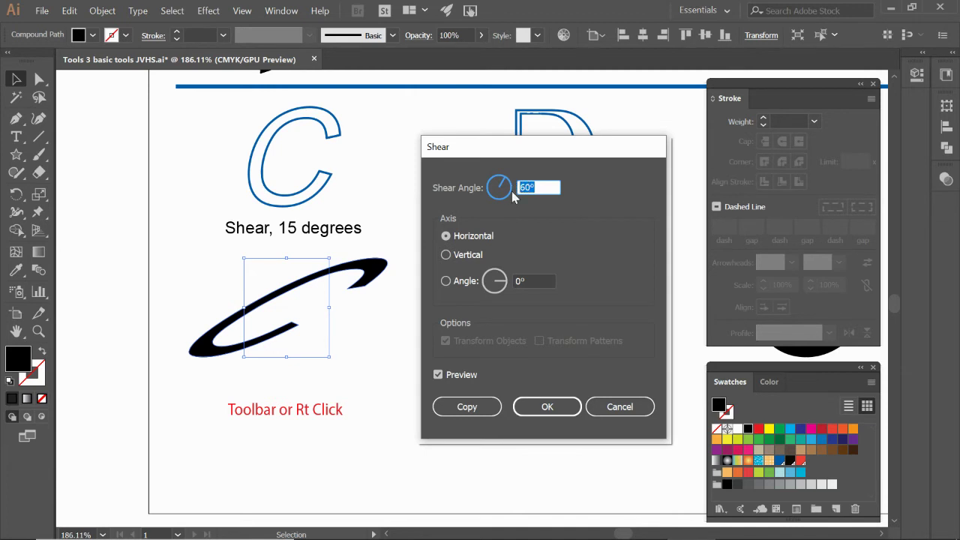
pyautogui.write('15')
pyautogui.click(532, 280)
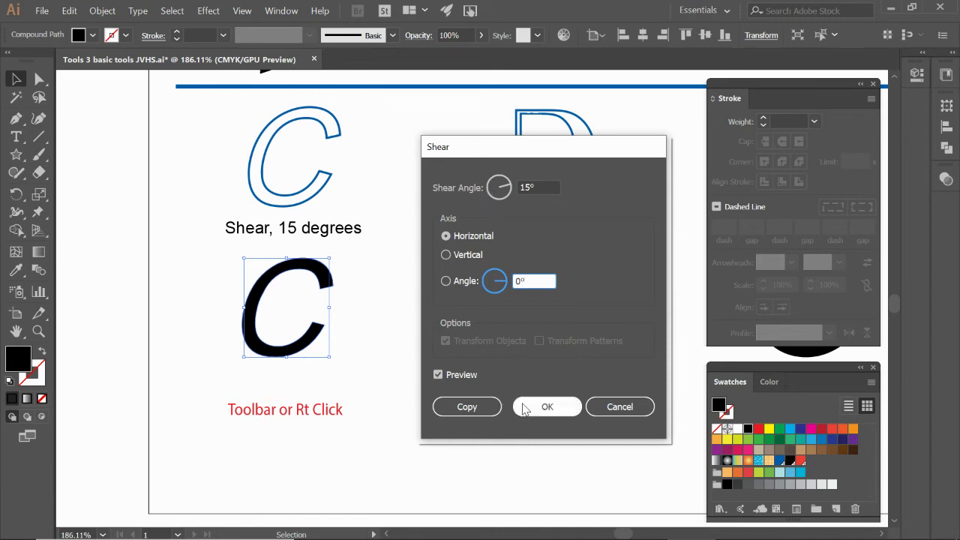
pyautogui.click(547, 406)
pyautogui.press('space')
# Select the black D and browse the toolbar flyouts for the Reshape tool
pyautogui.moveTo(630, 369); pyautogui.dragTo(352, 369)
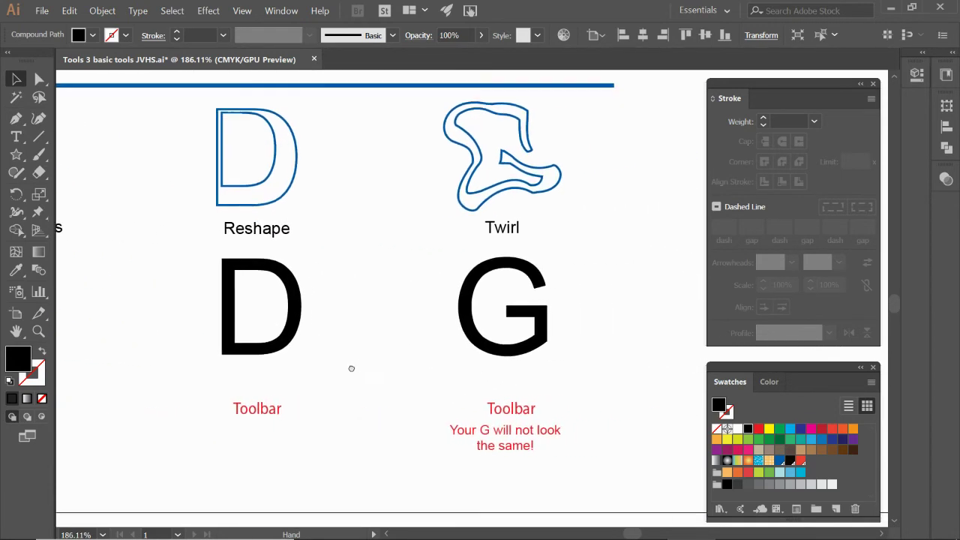
pyautogui.click(262, 269)
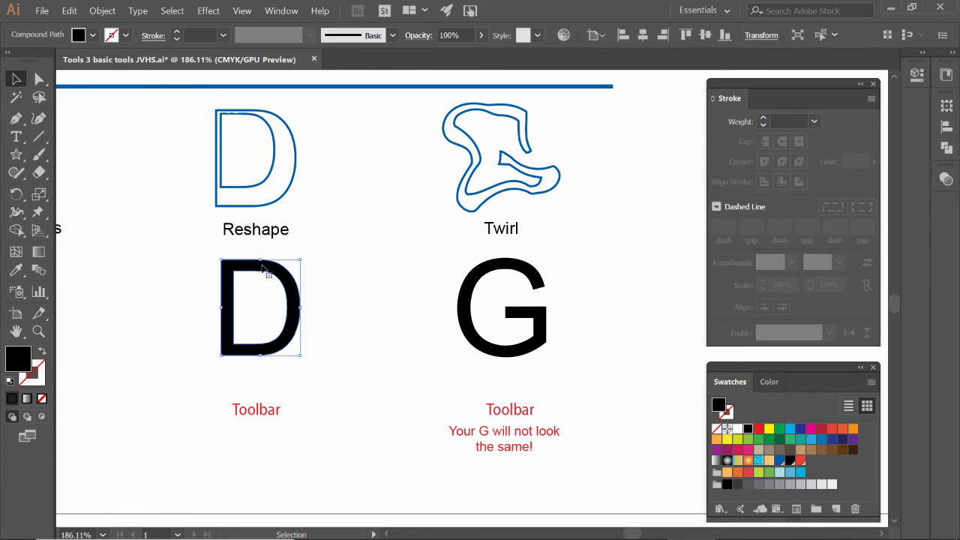
pyautogui.click(17, 195)
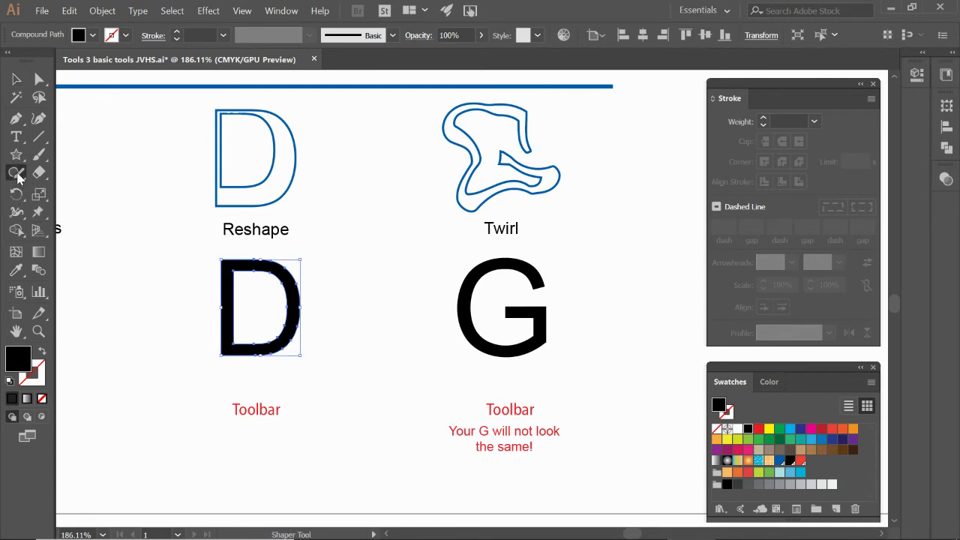
pyautogui.click(17, 173)
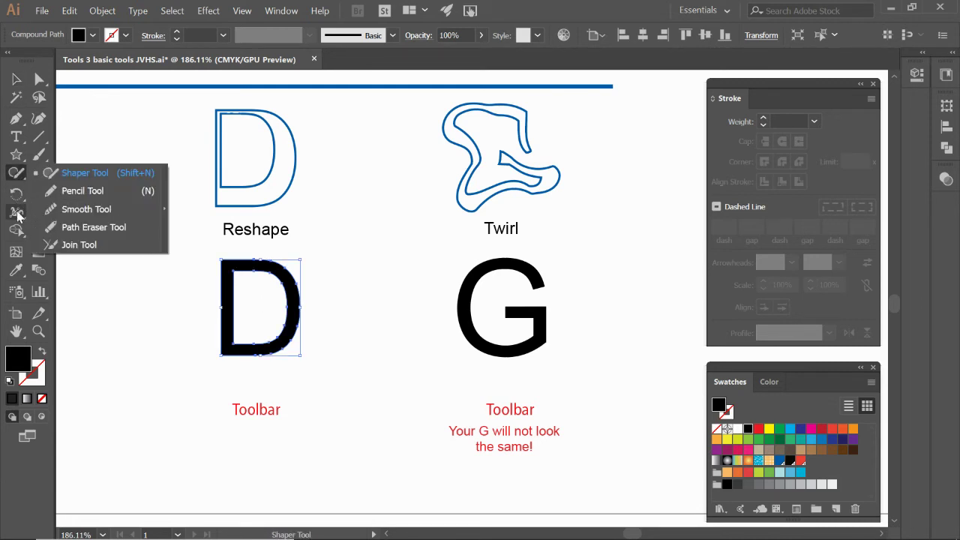
pyautogui.click(17, 213)
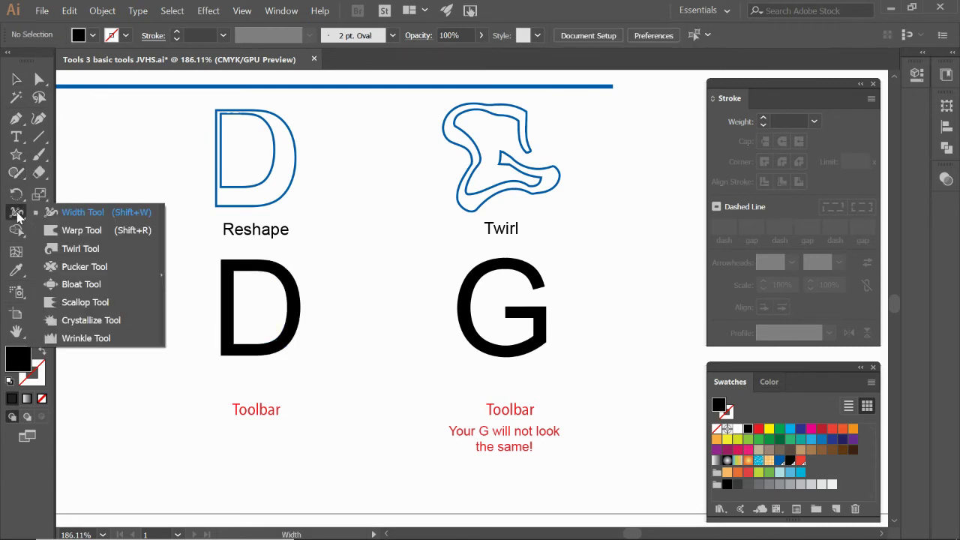
pyautogui.click(40, 174)
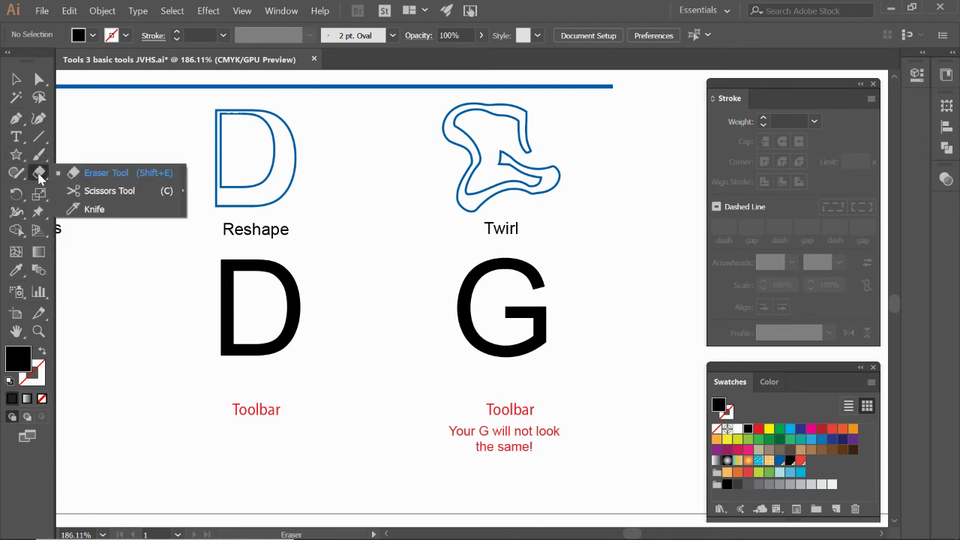
pyautogui.click(39, 195)
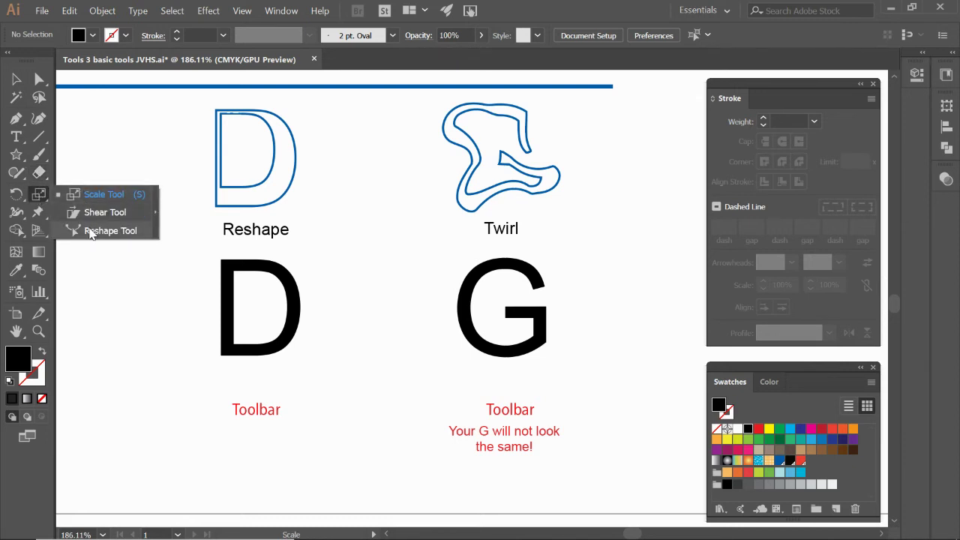
# Reshape the D by pulling its inner curve left to thicken the right side
pyautogui.click(90, 231)
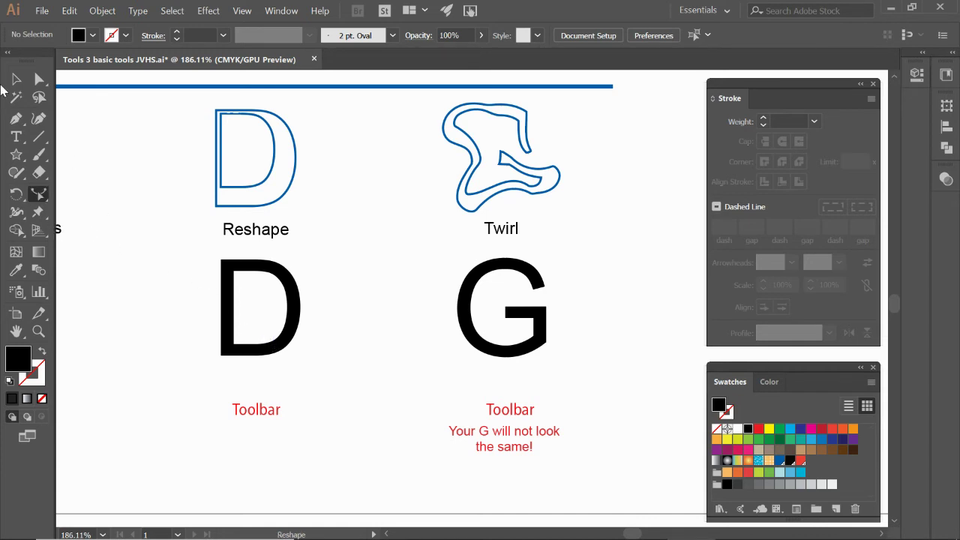
pyautogui.click(16, 79)
pyautogui.click(226, 285)
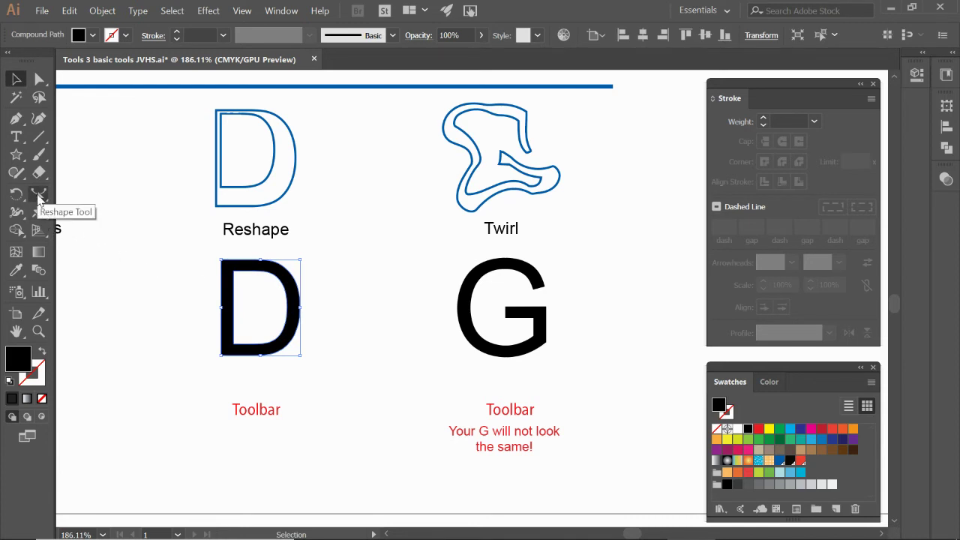
pyautogui.click(37, 197)
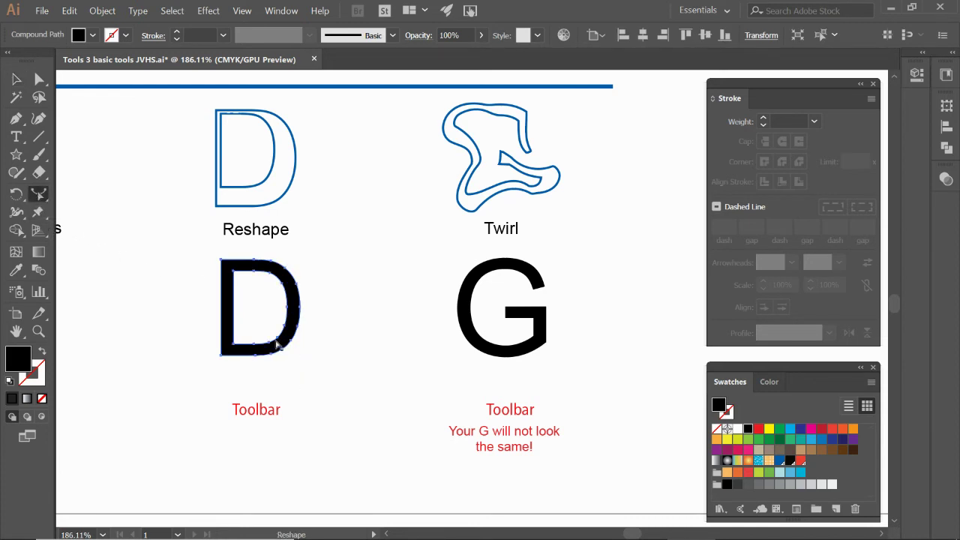
pyautogui.moveTo(276, 344)
pyautogui.mouseDown()
pyautogui.moveTo(266, 349)
pyautogui.moveTo(275, 334)
pyautogui.mouseUp()
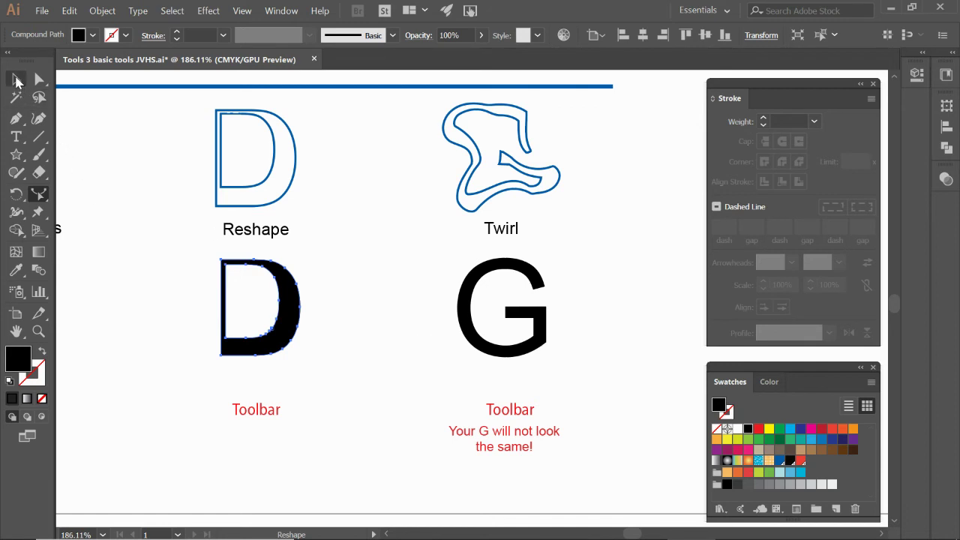
pyautogui.click(17, 80)
# Select the solid black G under the Twirl example
pyautogui.click(469, 299)
pyautogui.moveTo(600, 334); pyautogui.dragTo(508, 339)
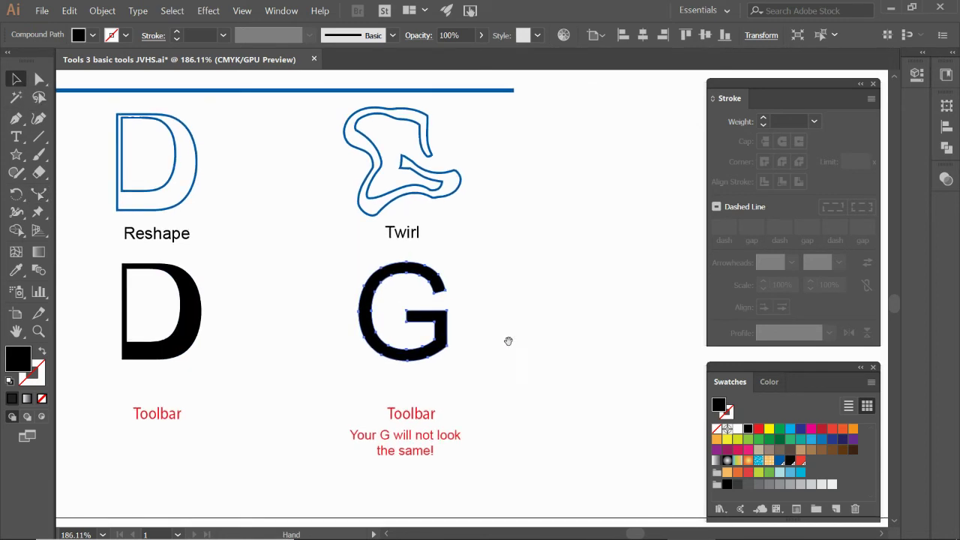
pyautogui.click(450, 492)
pyautogui.click(369, 339)
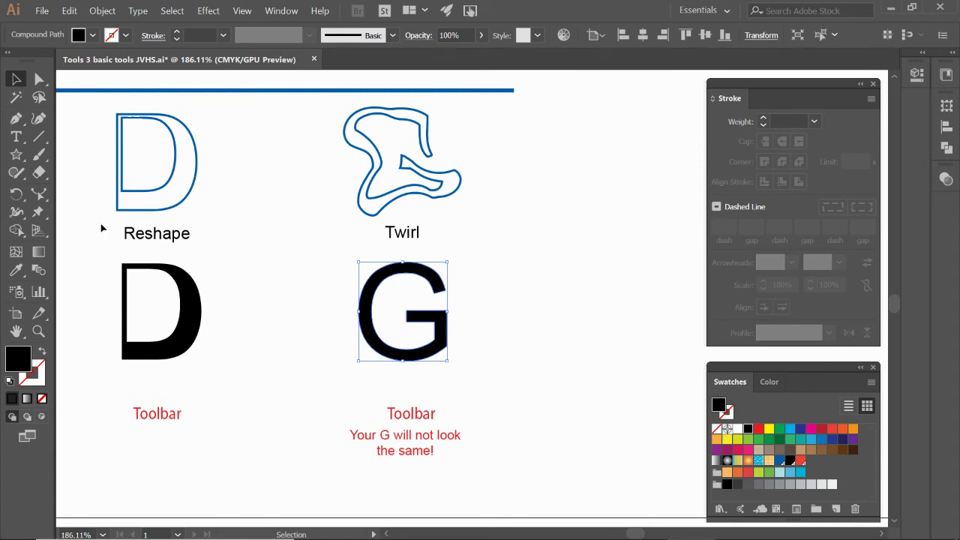
# Twist the G into a spiral with the Twirl tool, then zoom out to the whole artboard
pyautogui.click(40, 199)
pyautogui.click(17, 194)
pyautogui.click(20, 197)
pyautogui.click(18, 214)
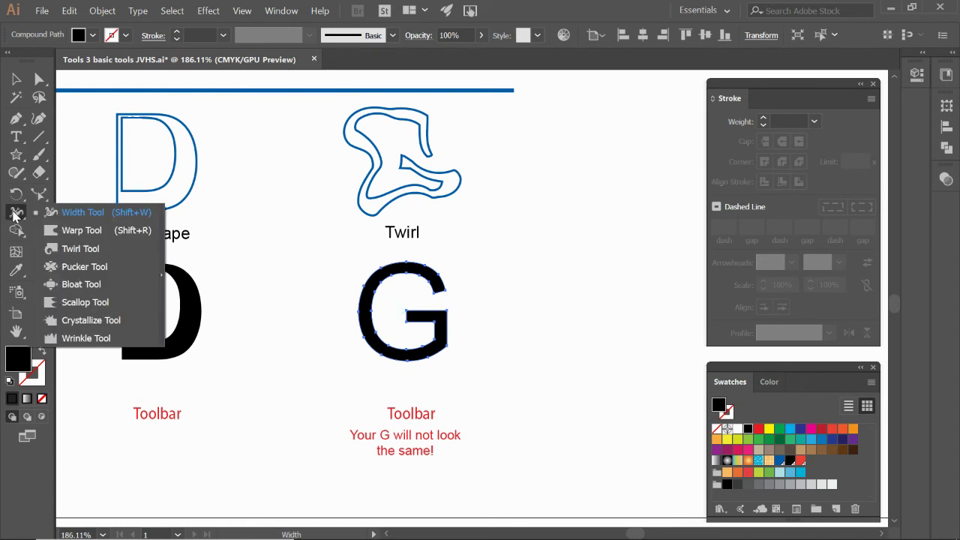
pyautogui.click(75, 249)
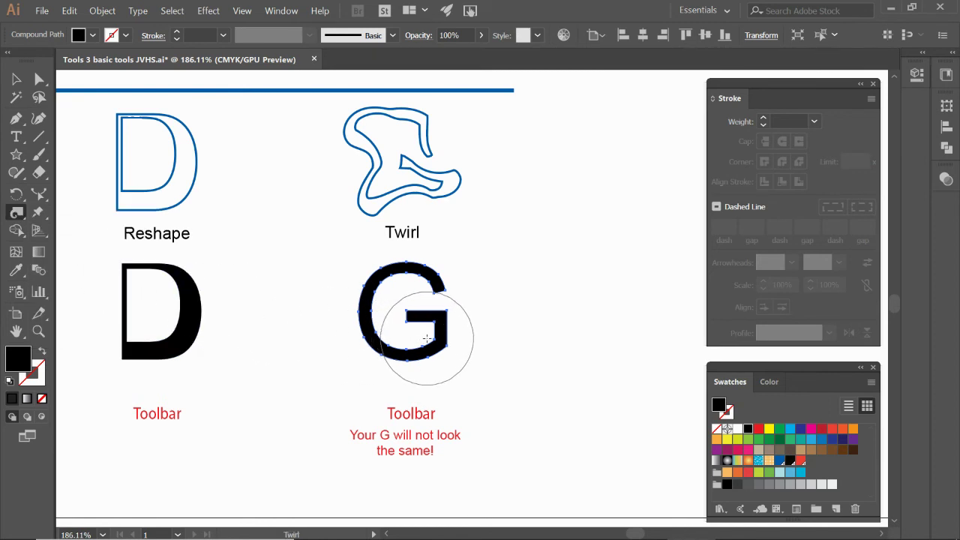
pyautogui.moveTo(418, 315); pyautogui.dragTo(407, 279)
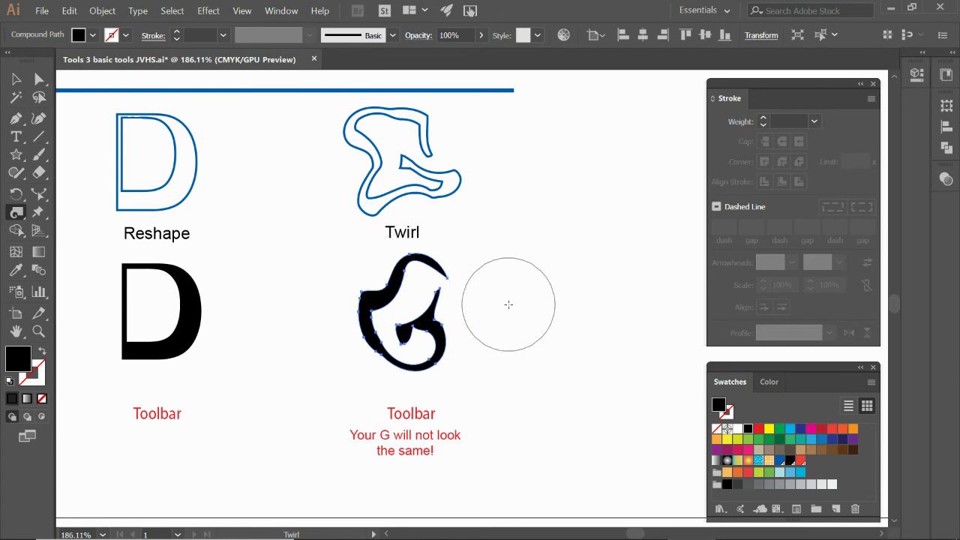
pyautogui.hotkey('ctrl', '-')
pyautogui.hotkey('ctrl', '-')
pyautogui.hotkey('ctrl', '-')
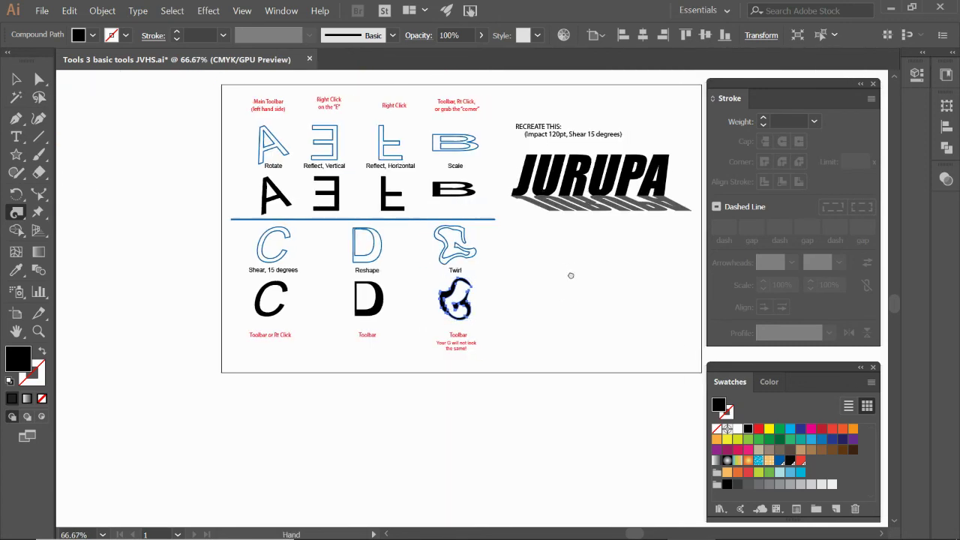
pyautogui.moveTo(540, 277); pyautogui.dragTo(373, 293)
pyautogui.press('z')
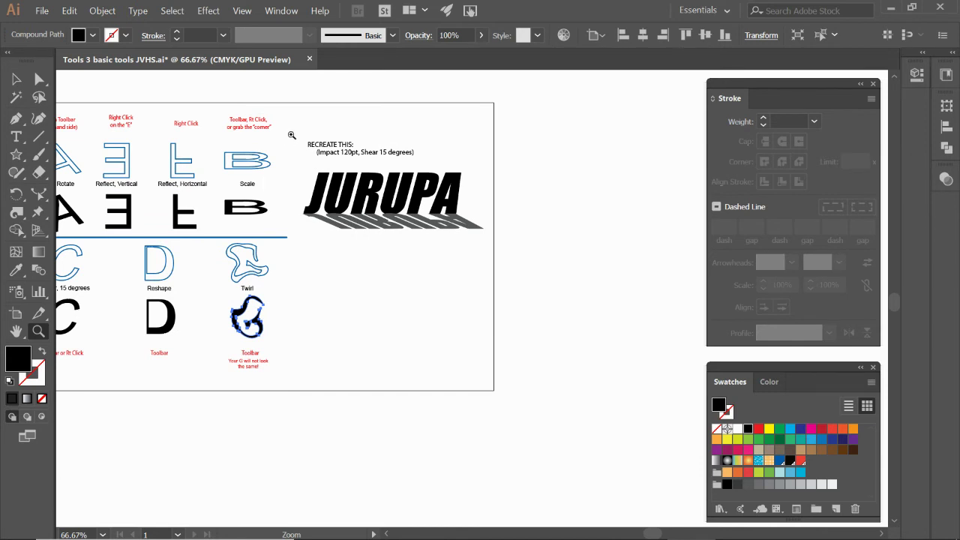
pyautogui.moveTo(299, 142); pyautogui.dragTo(531, 319)
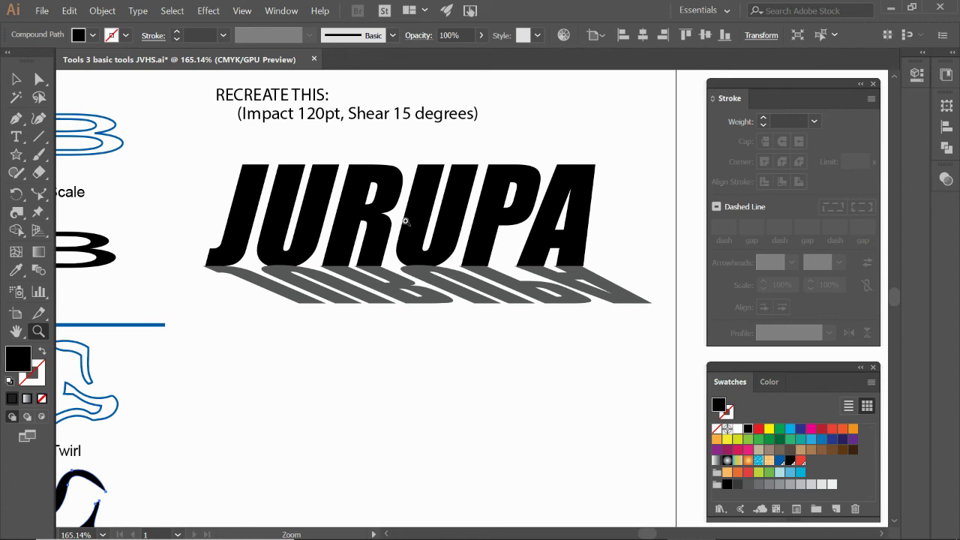
pyautogui.press('v')
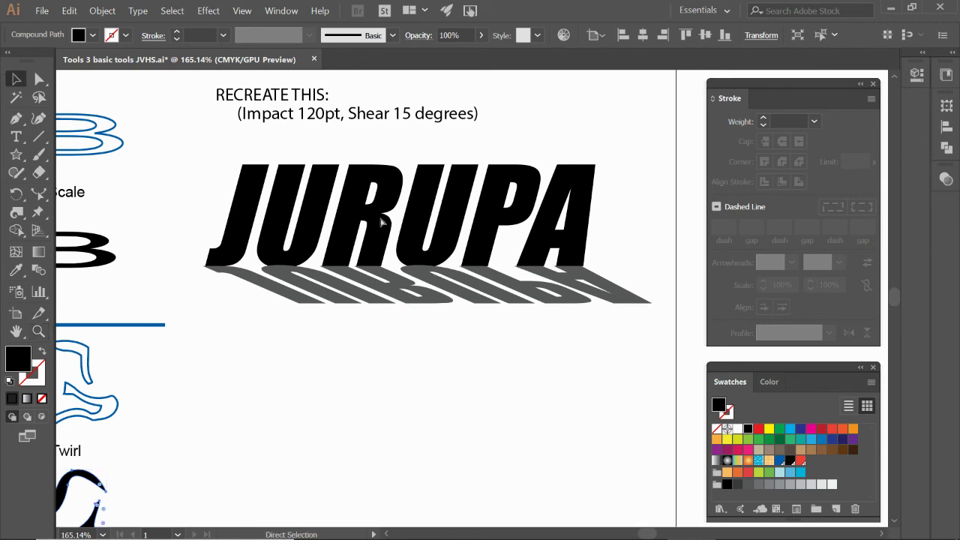
pyautogui.hotkey('ctrl', '0')
pyautogui.moveTo(578, 245); pyautogui.dragTo(500, 260)
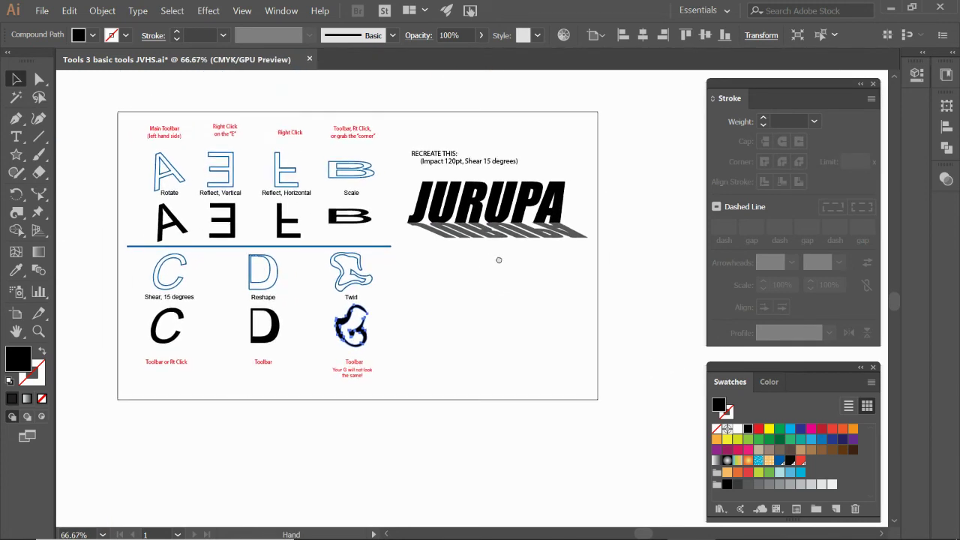
pyautogui.press('z')
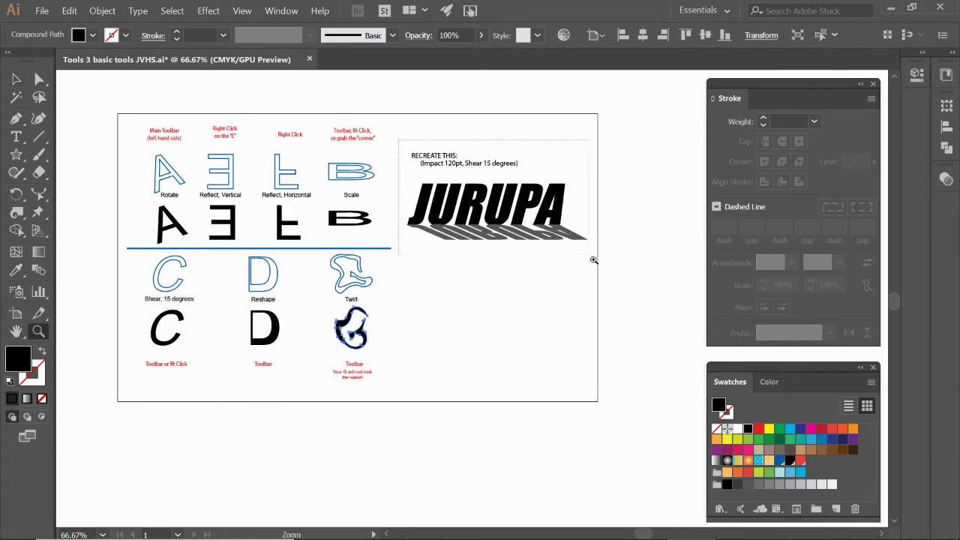
pyautogui.moveTo(399, 140); pyautogui.dragTo(600, 266)
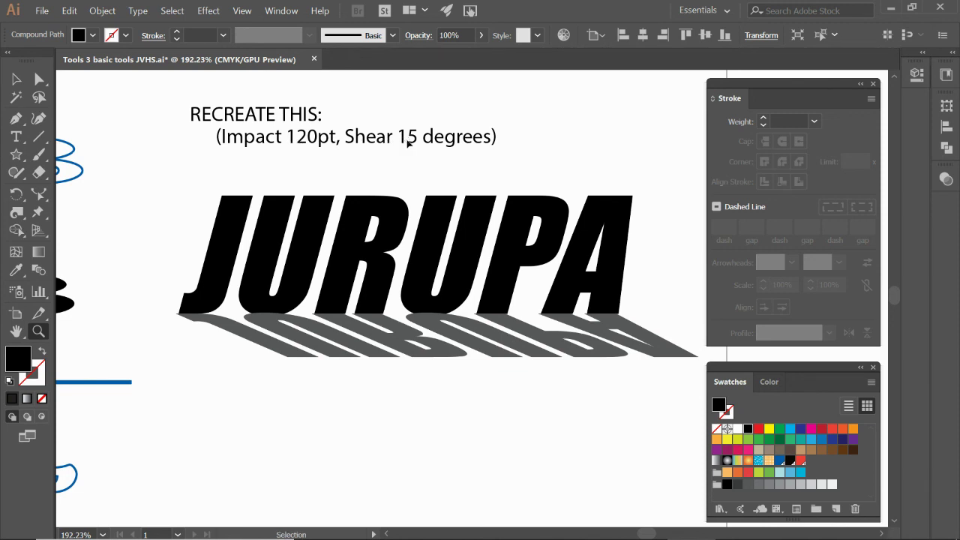
pyautogui.hotkey('ctrl', '1')
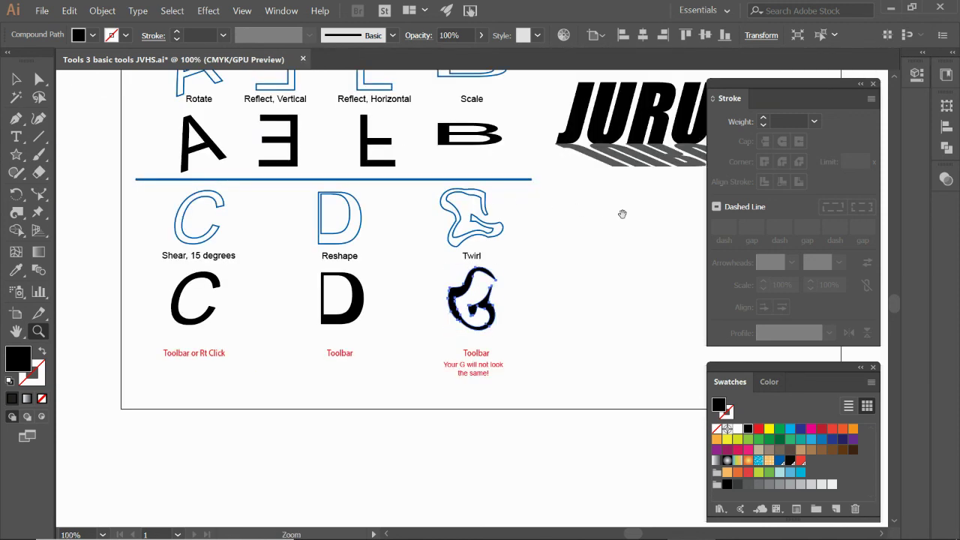
pyautogui.moveTo(623, 213); pyautogui.dragTo(523, 253)
pyautogui.moveTo(602, 238); pyautogui.dragTo(543, 253)
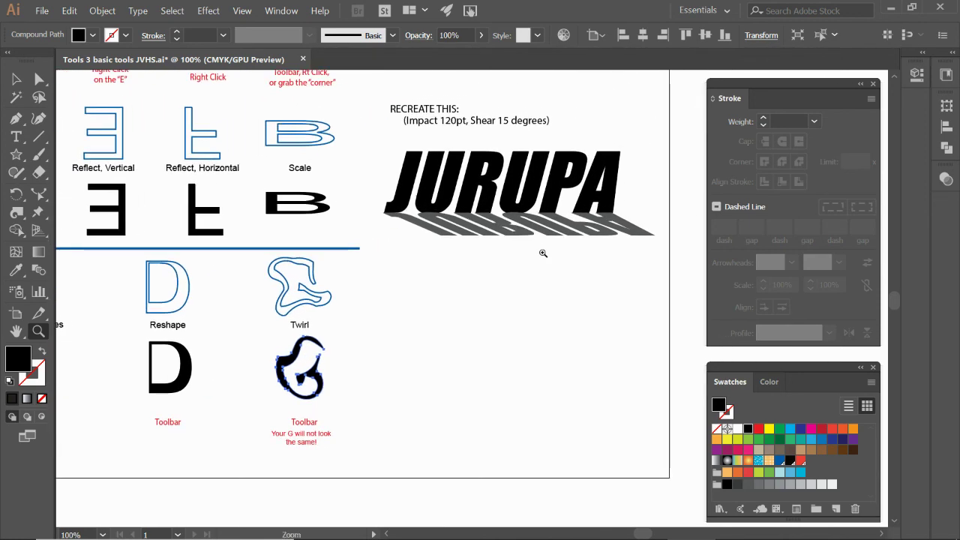
pyautogui.moveTo(424, 318); pyautogui.dragTo(442, 323)
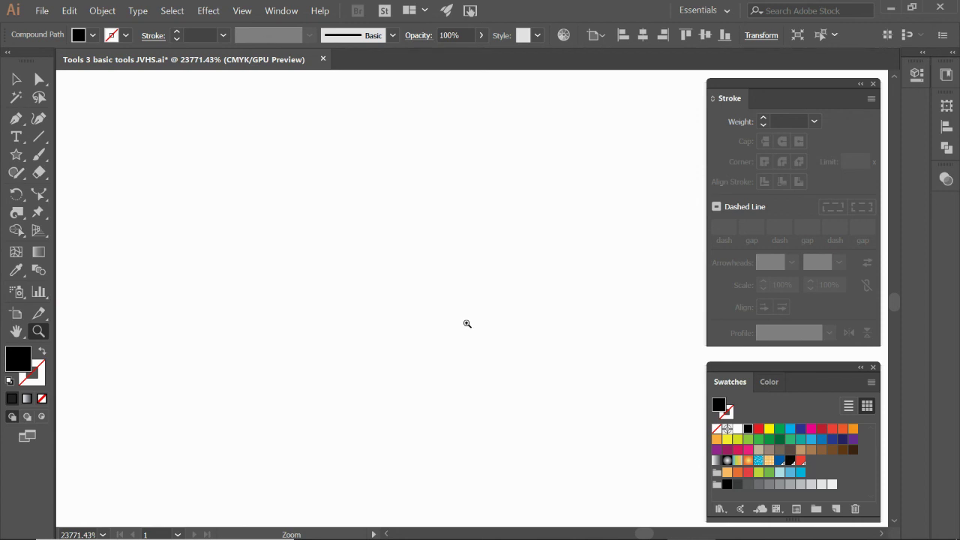
pyautogui.hotkey('ctrl', '0')
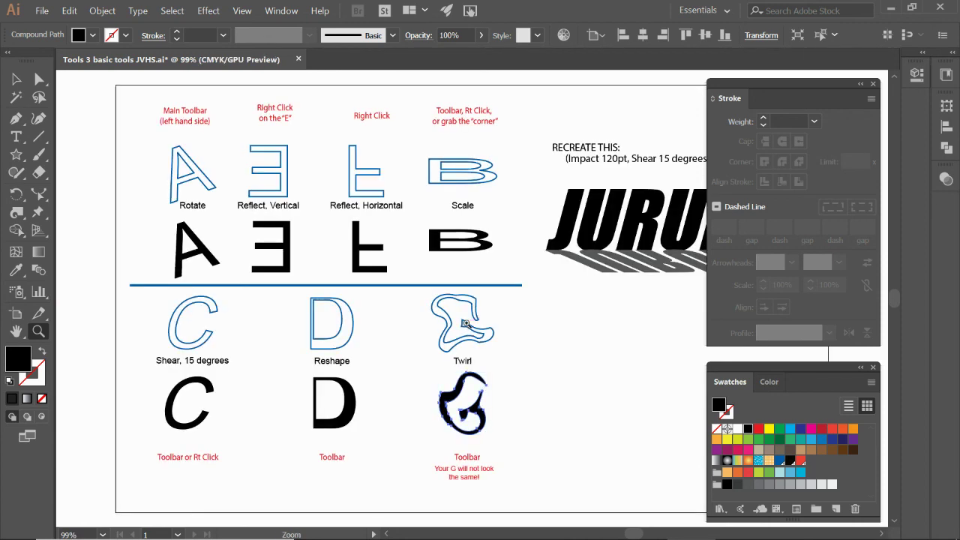
pyautogui.hscroll(3, 549, 347)
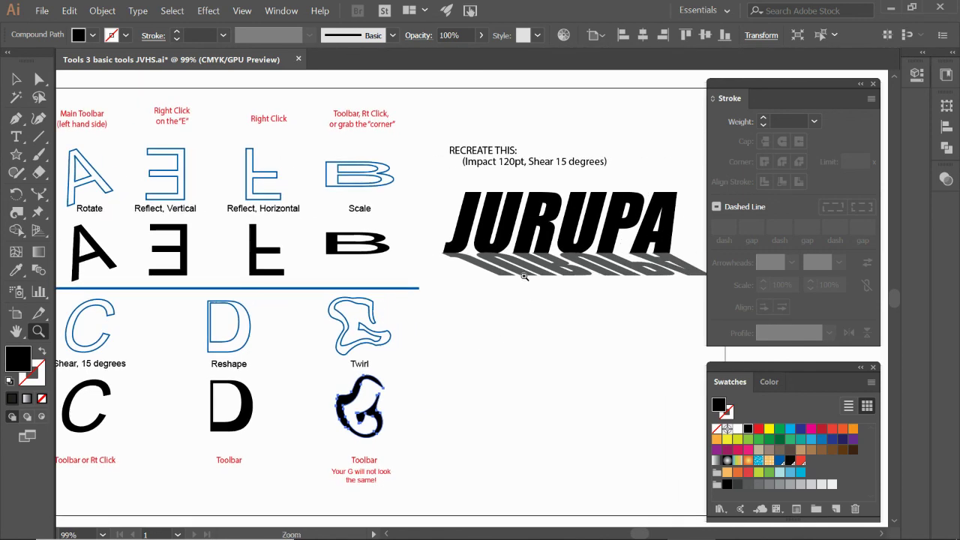
pyautogui.hscroll(-2, 435, 365)
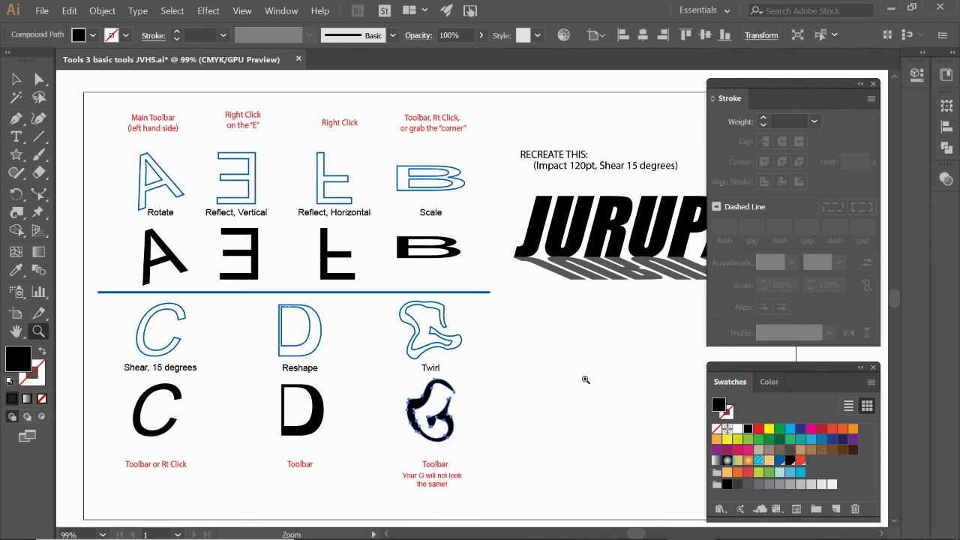
pyautogui.press('space')
pyautogui.moveTo(584, 379); pyautogui.dragTo(534, 379)
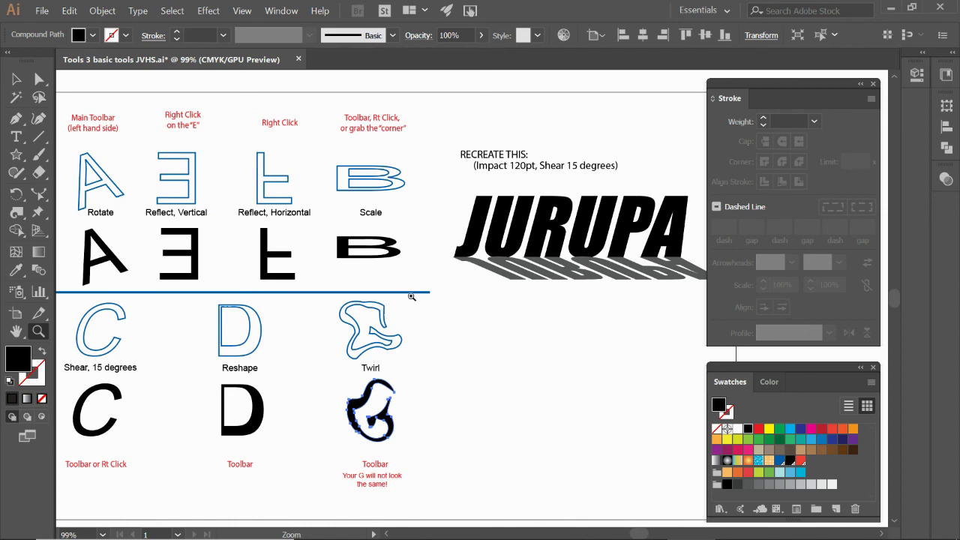
pyautogui.hotkey('ctrl', '1')
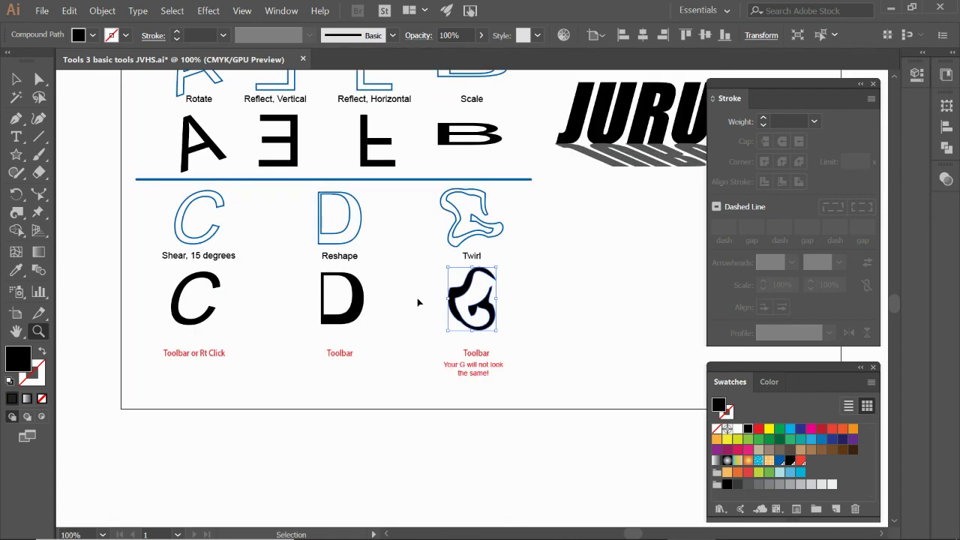
pyautogui.hotkey('ctrl', '-')
pyautogui.moveTo(479, 278); pyautogui.dragTo(363, 328)
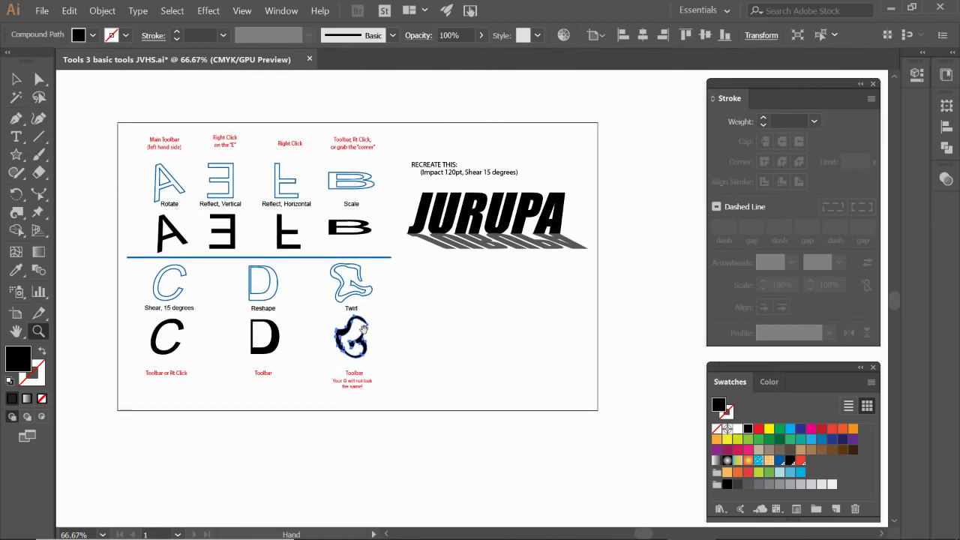